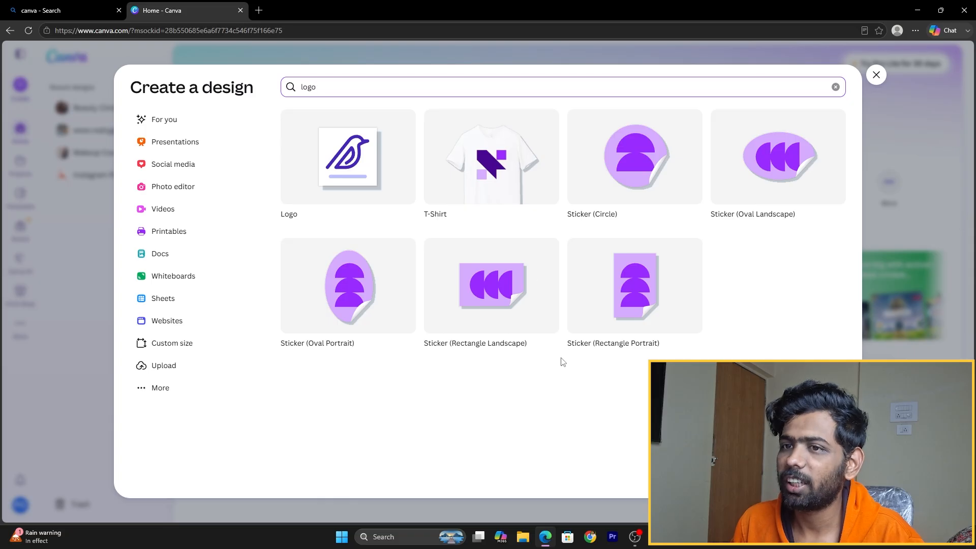
- Create a blank Logo design and look through the suggested logo templates
click(354, 167)
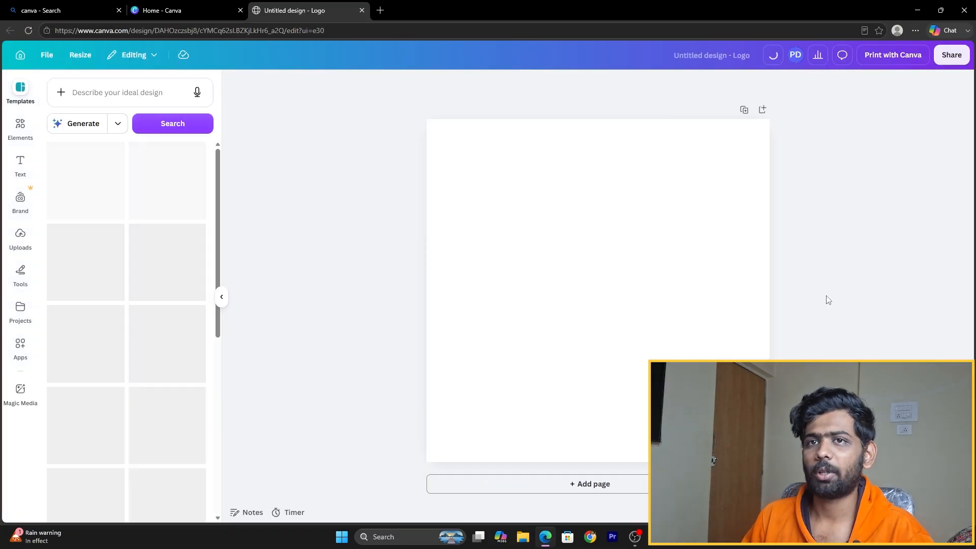
scroll(150, 262, down, 10)
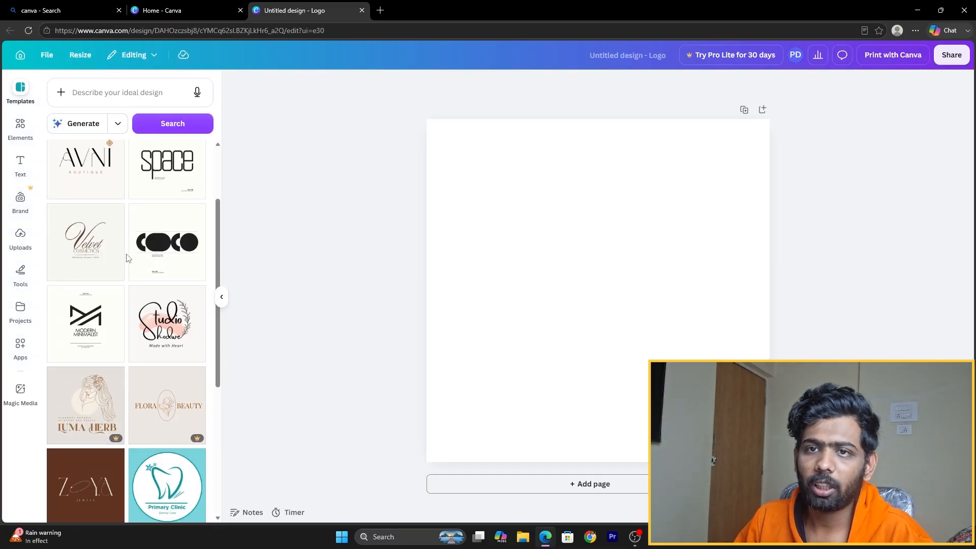
scroll(124, 280, up, 4)
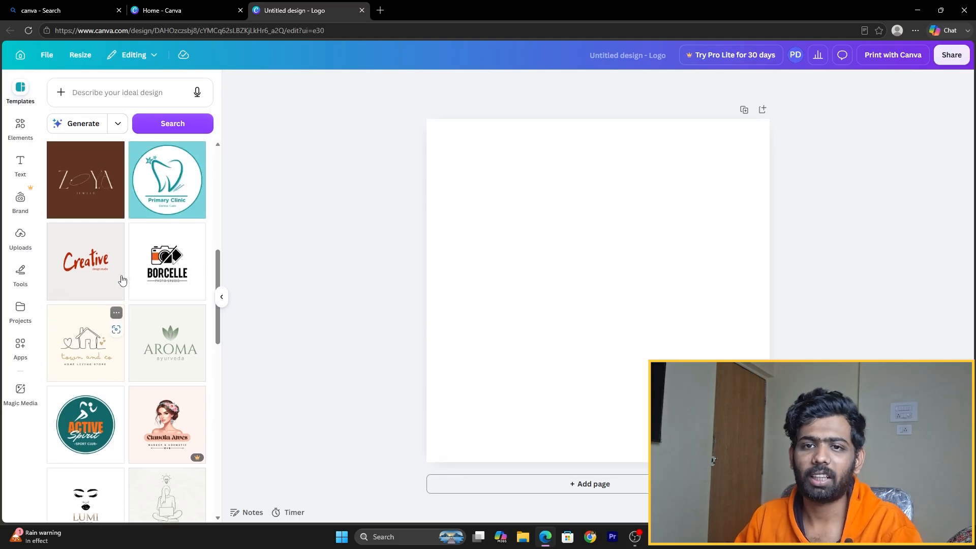
scroll(123, 279, down, 7)
scroll(122, 280, down, 5)
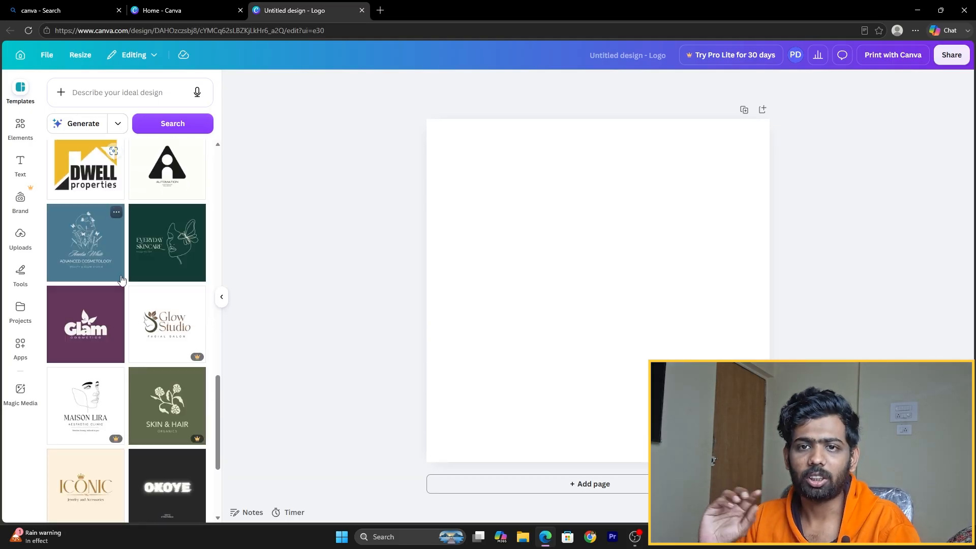
- Search the elements library for "beuty logo" and browse the full set of graphics results
click(20, 128)
click(95, 95)
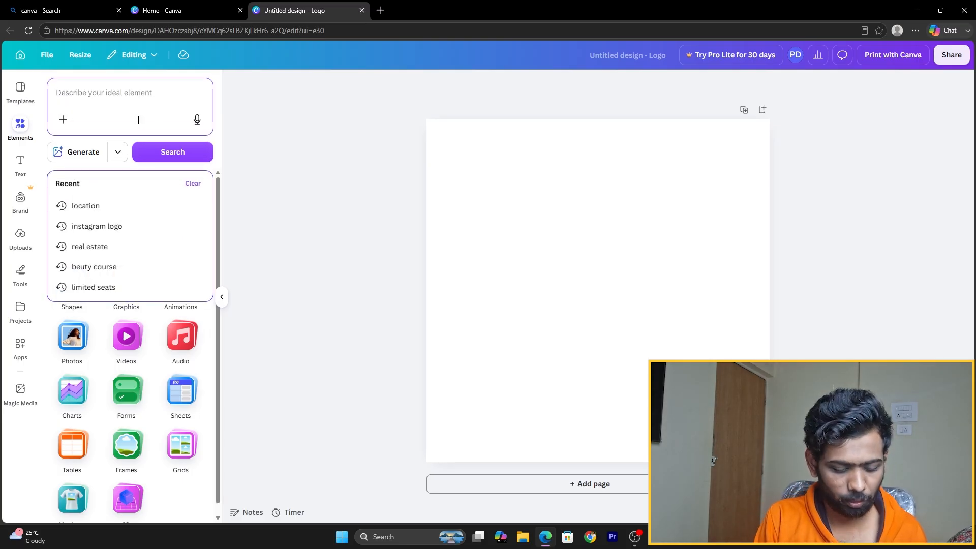
text(bey)
key(BackSpace)
text(uty )
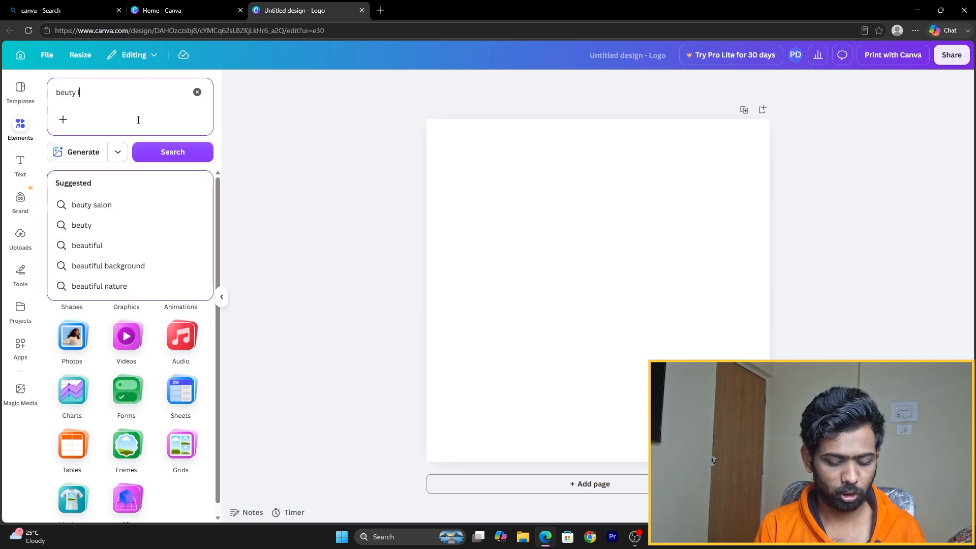
text(logo)
key(Return)
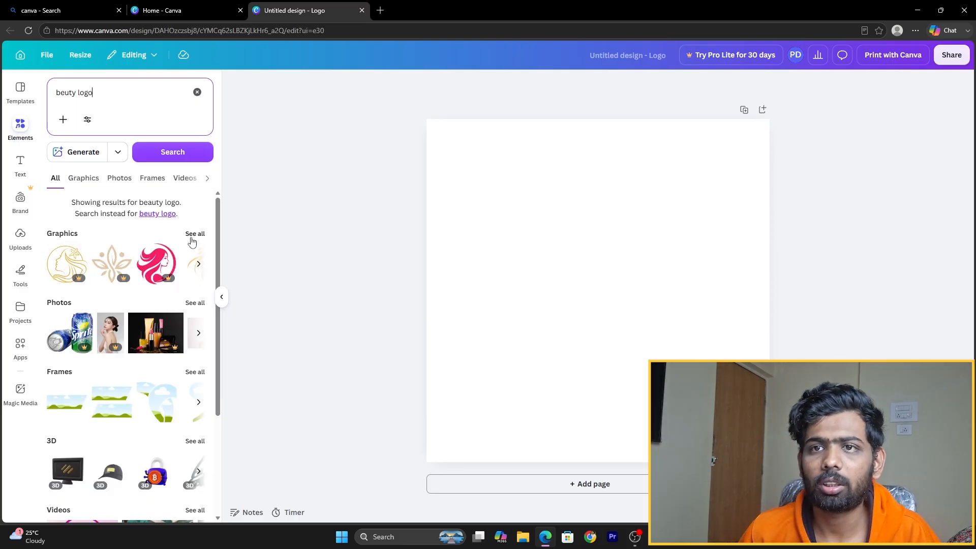
click(193, 234)
scroll(133, 407, down, 5)
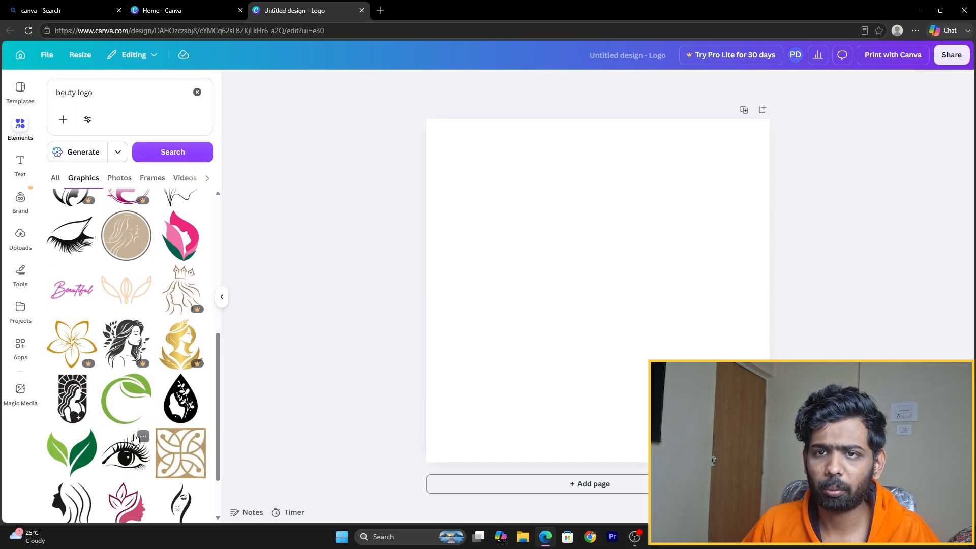
- Switch to Chrome, open Instagram, and review the beauty studio's profile from the recent searches
click(592, 535)
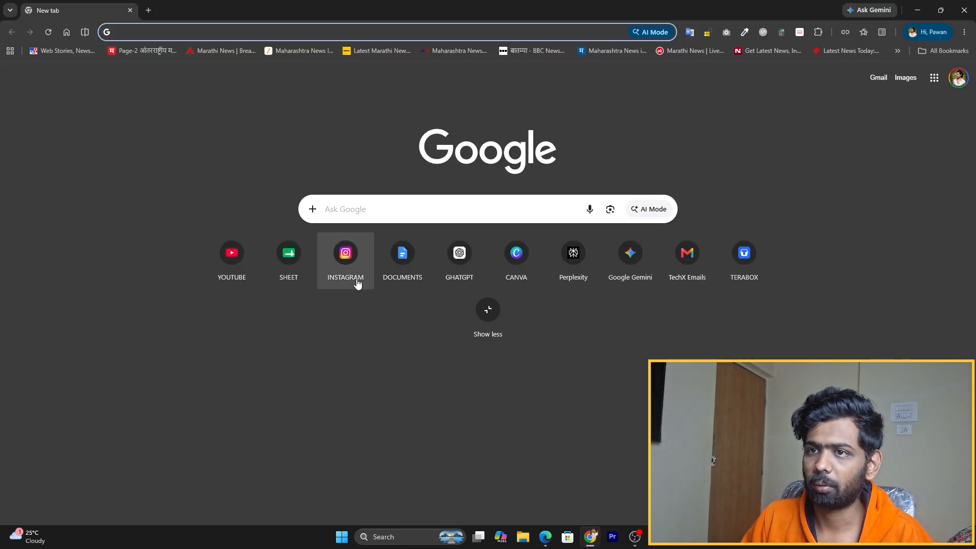
click(357, 283)
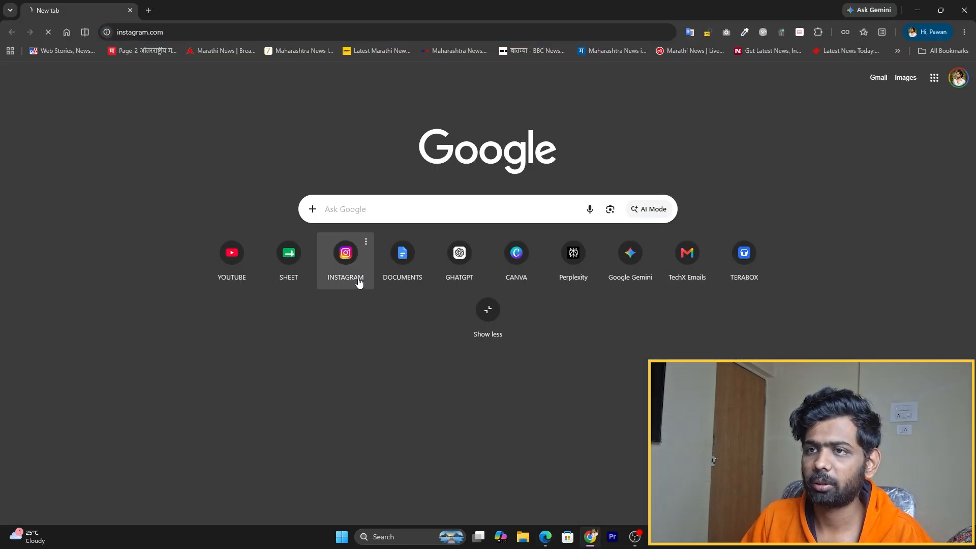
click(25, 246)
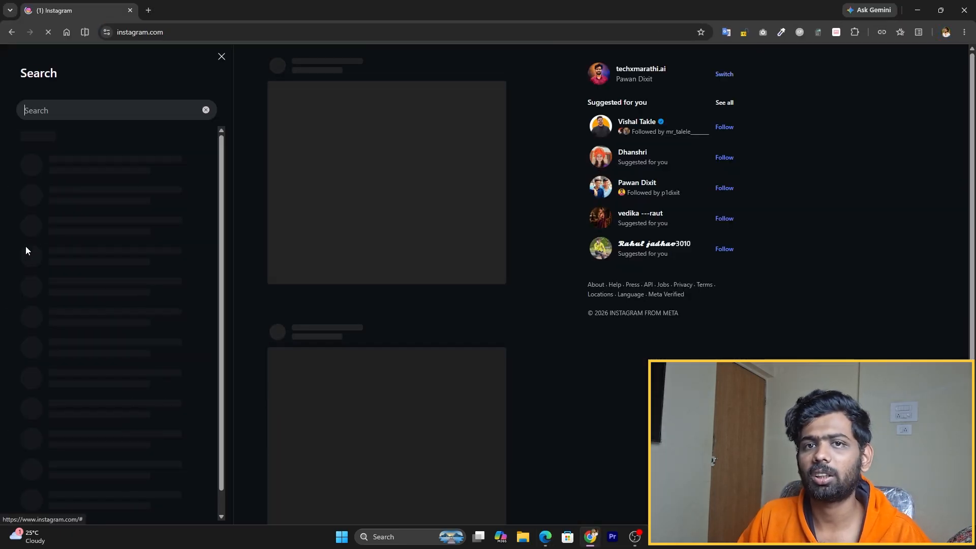
click(95, 187)
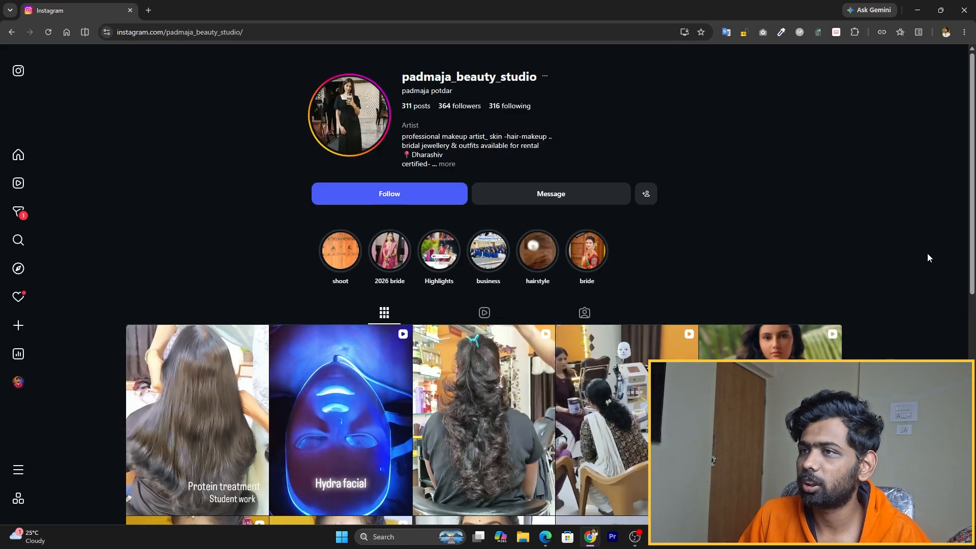
scroll(928, 255, down, 2)
scroll(947, 330, down, 2)
scroll(272, 143, up, 3)
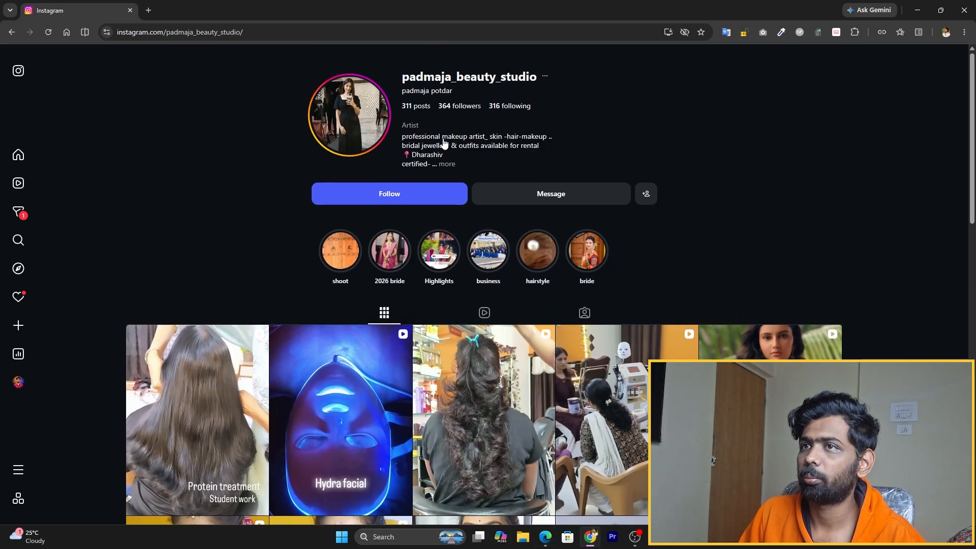
- Return to Canva in Edge and examine more of the beauty logo graphics for a suitable symbol
click(544, 537)
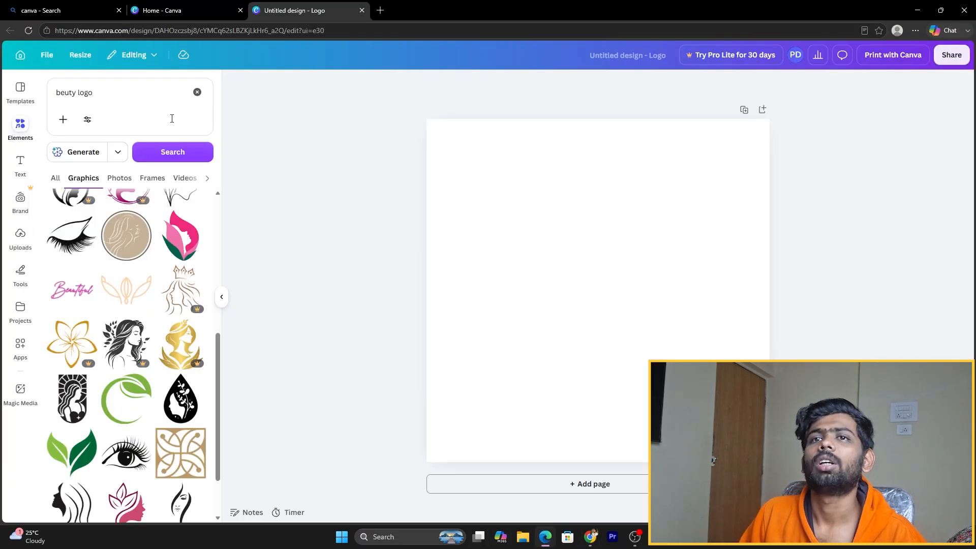
scroll(94, 358, down, 5)
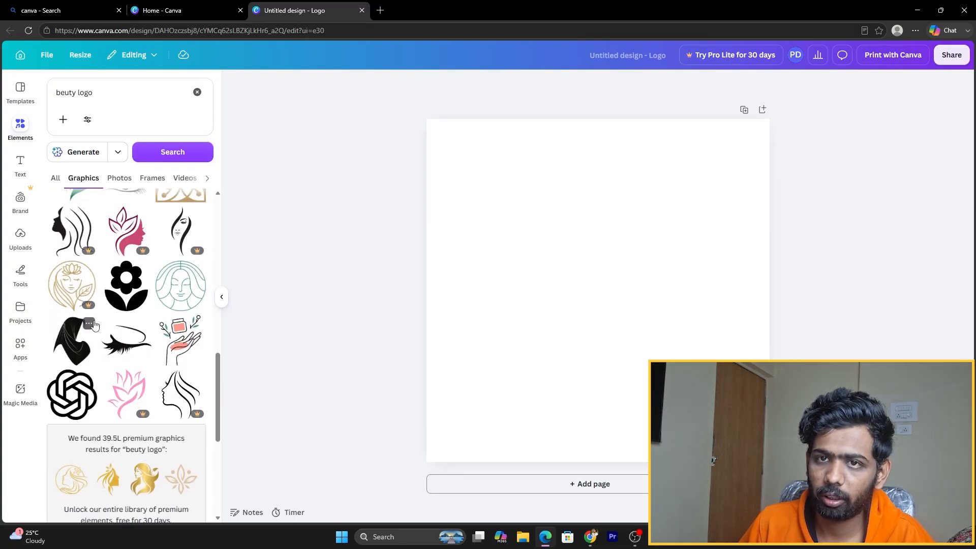
scroll(94, 325, down, 8)
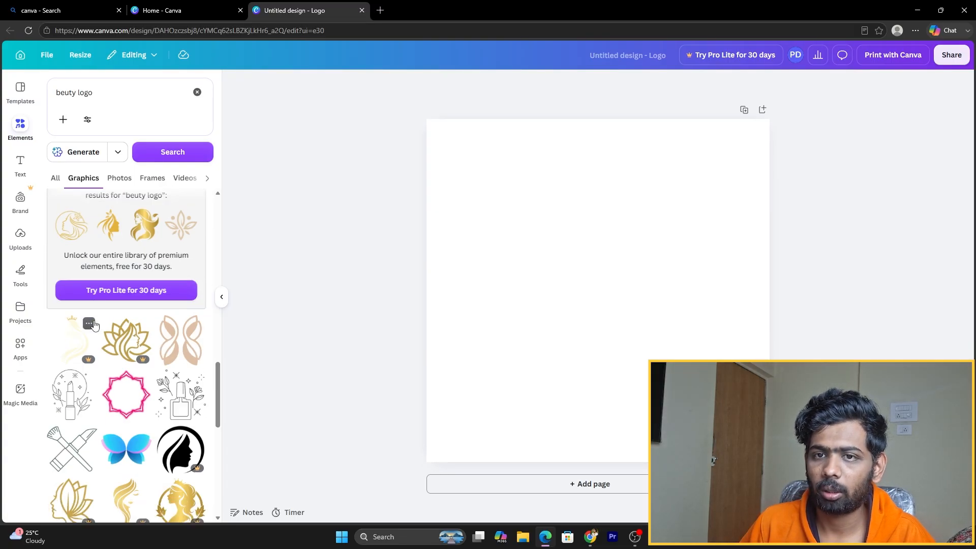
scroll(94, 325, up, 1)
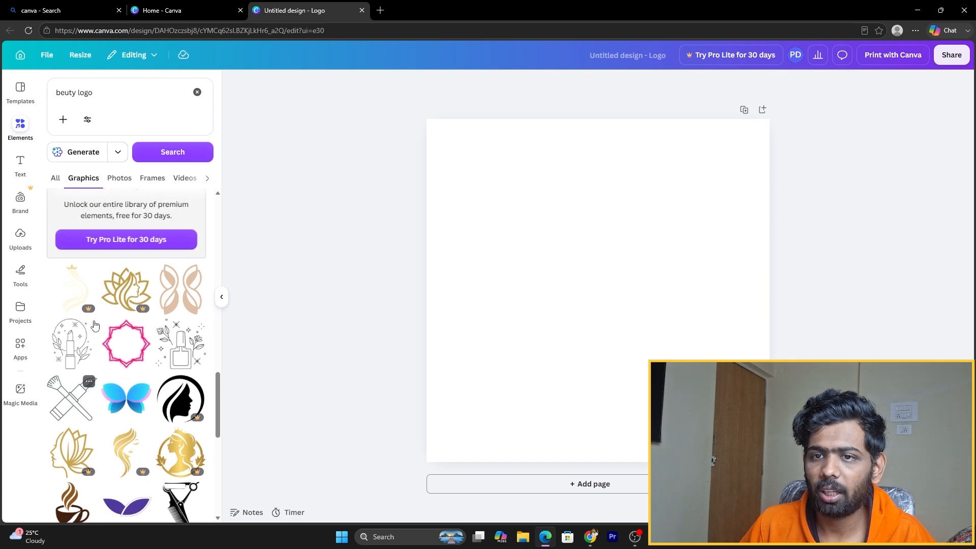
scroll(102, 244, down, 3)
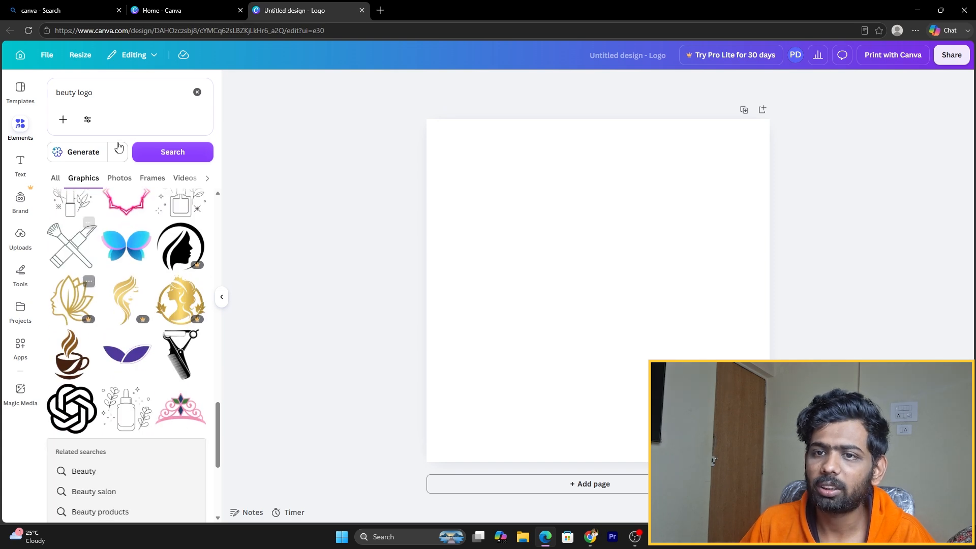
- Switch to Chrome, open Pinterest in a new tab, and search it for "makeup logo"
click(588, 540)
click(148, 10)
click(374, 196)
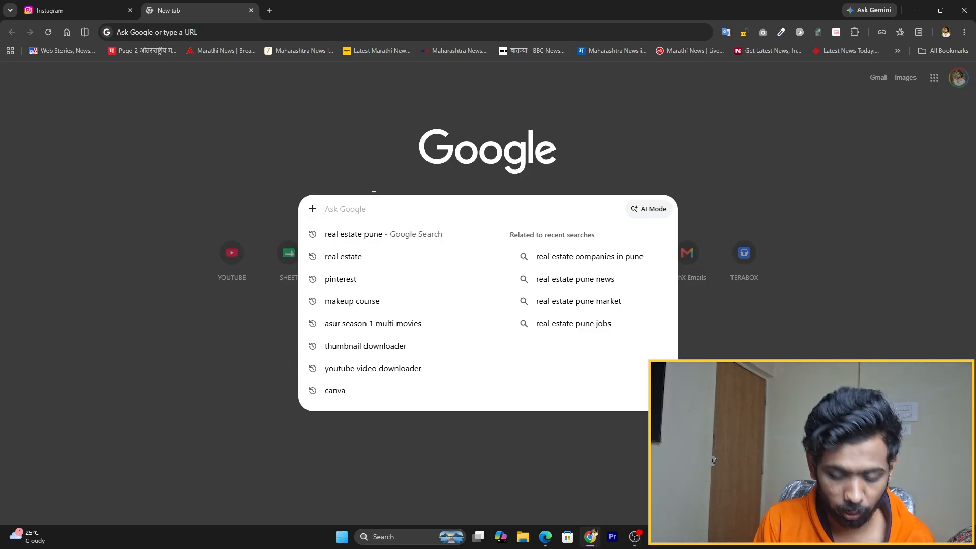
click(312, 281)
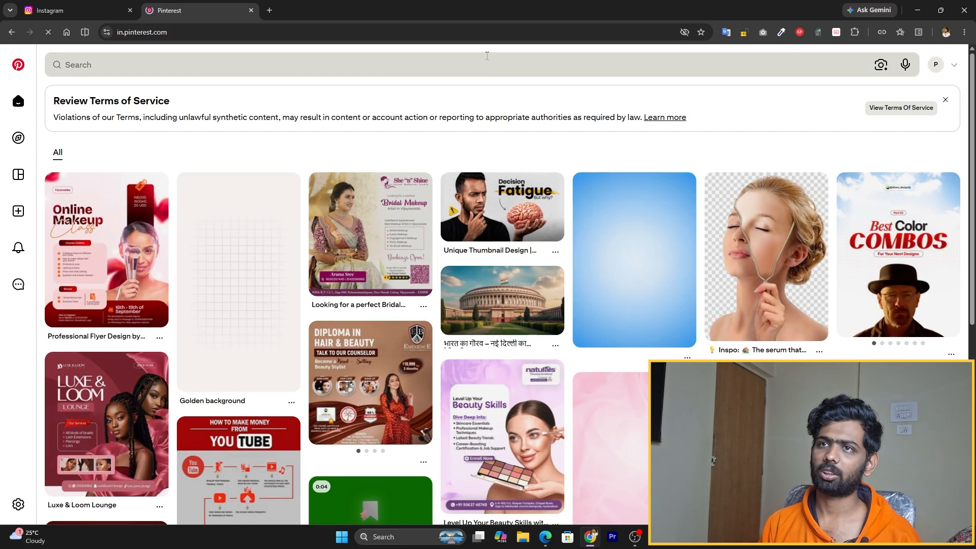
click(482, 57)
text(makeup)
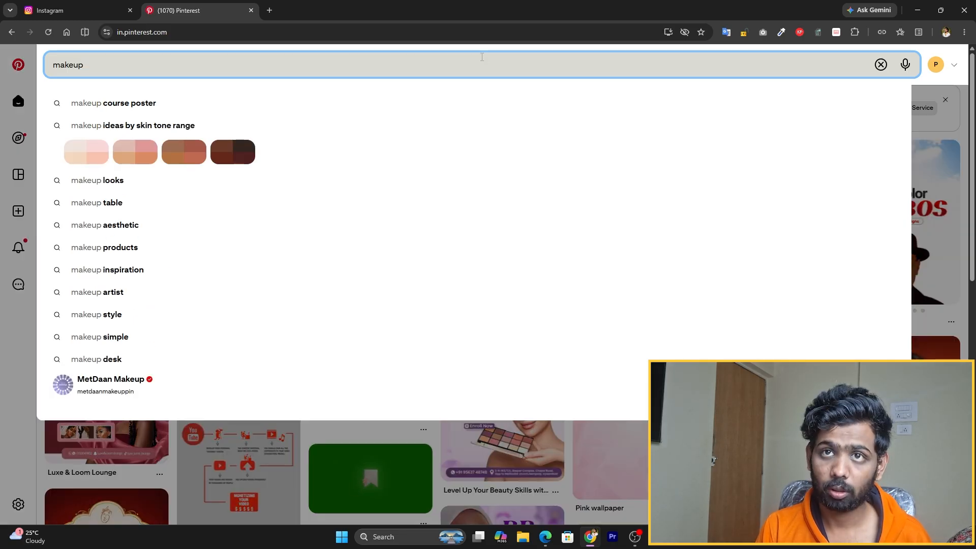
text( lo)
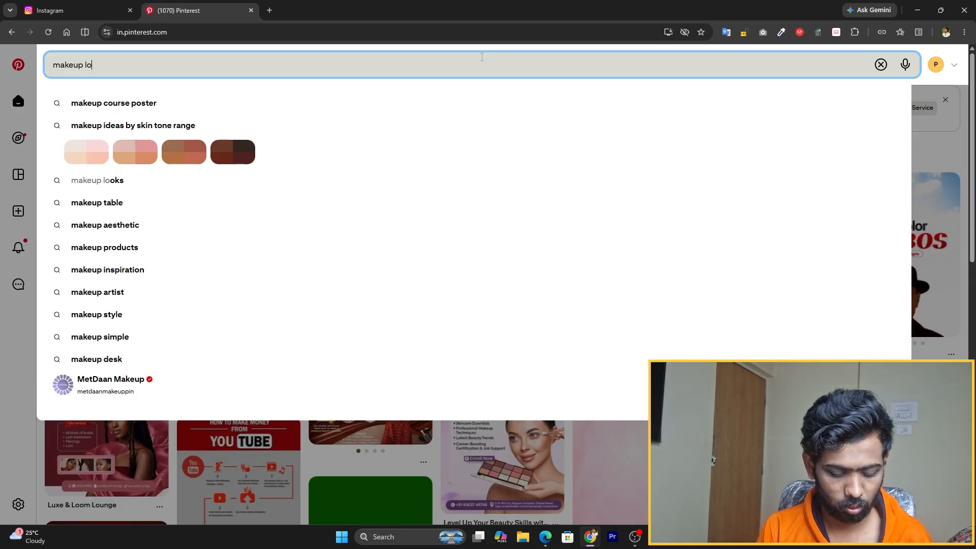
text(go)
key(Return)
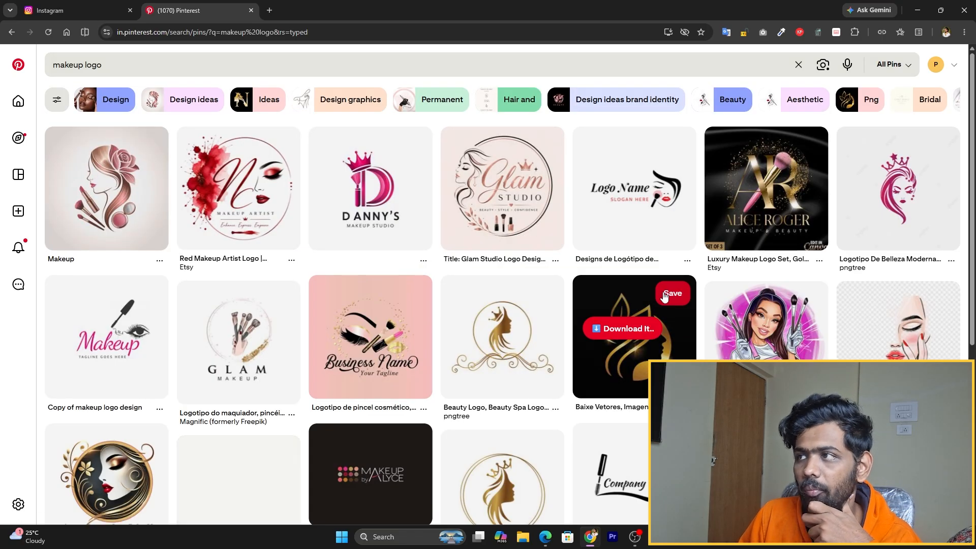
- Look through the makeup logo pins for inspiration and open the pink letter S Beauty Salon logo
scroll(635, 294, down, 1)
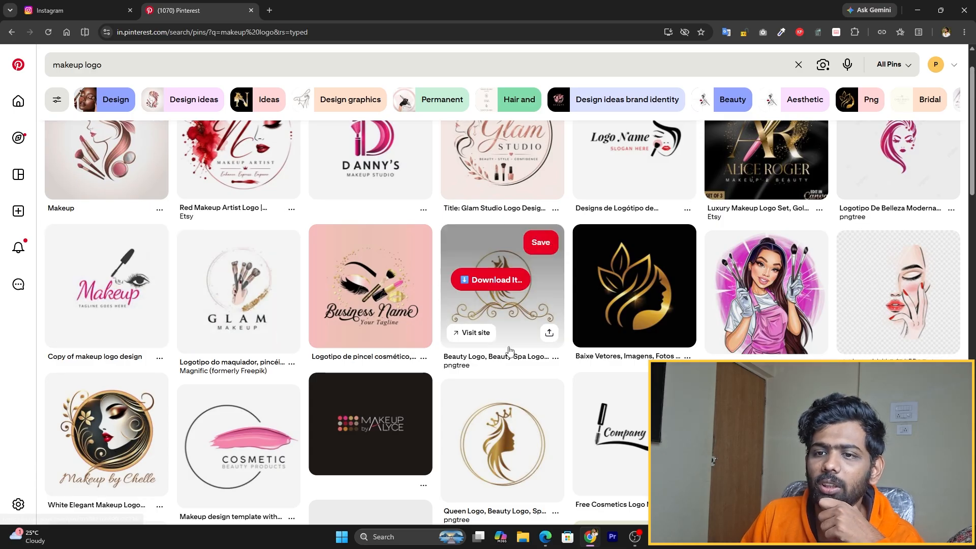
scroll(508, 349, down, 4)
scroll(508, 349, down, 2)
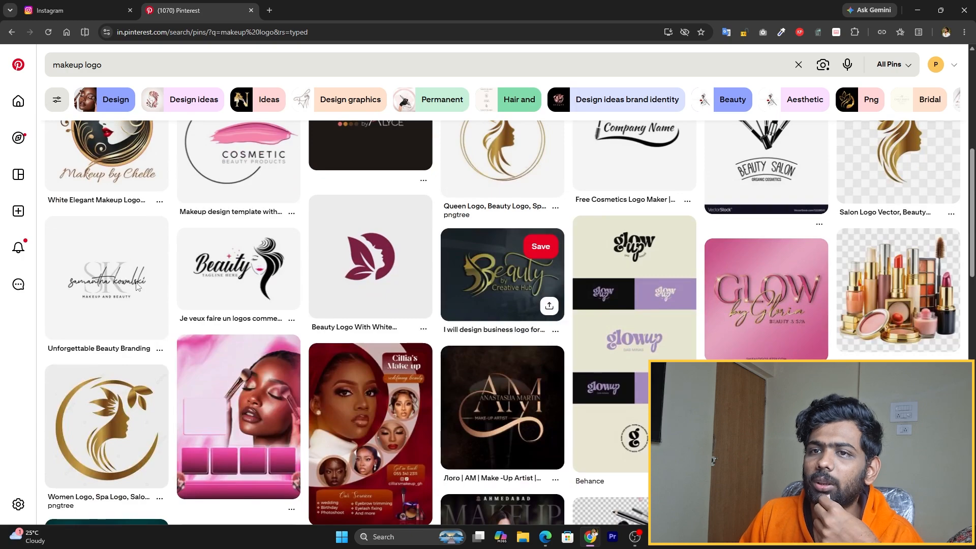
scroll(605, 277, down, 1)
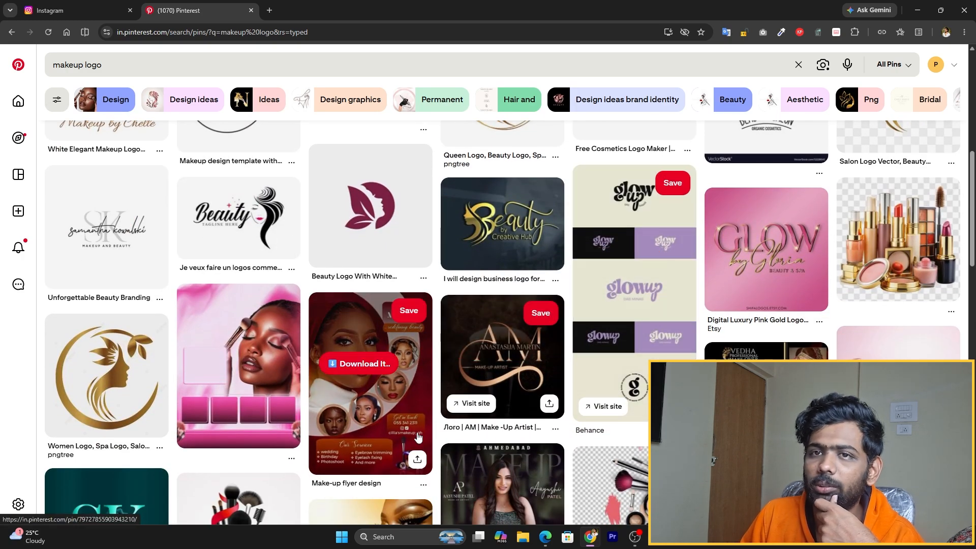
scroll(418, 437, down, 9)
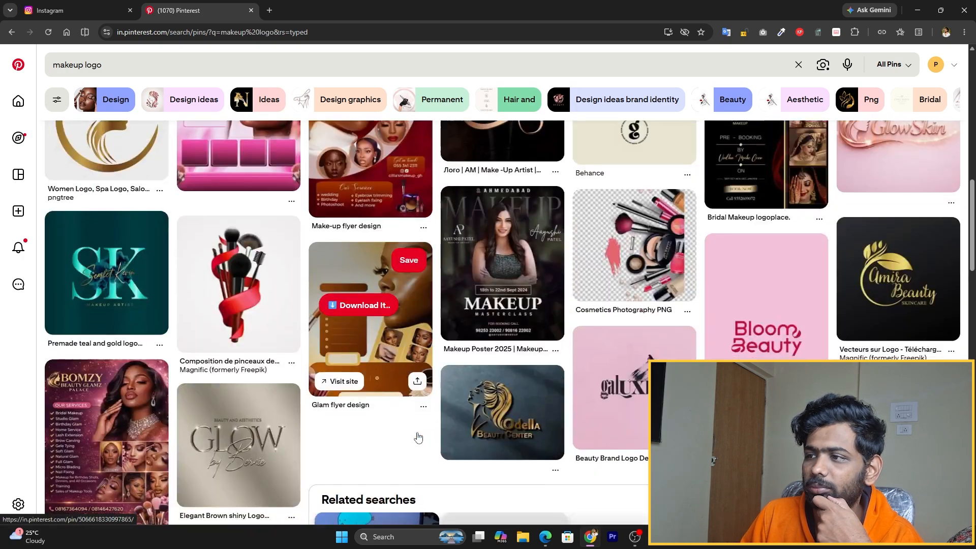
scroll(418, 437, down, 10)
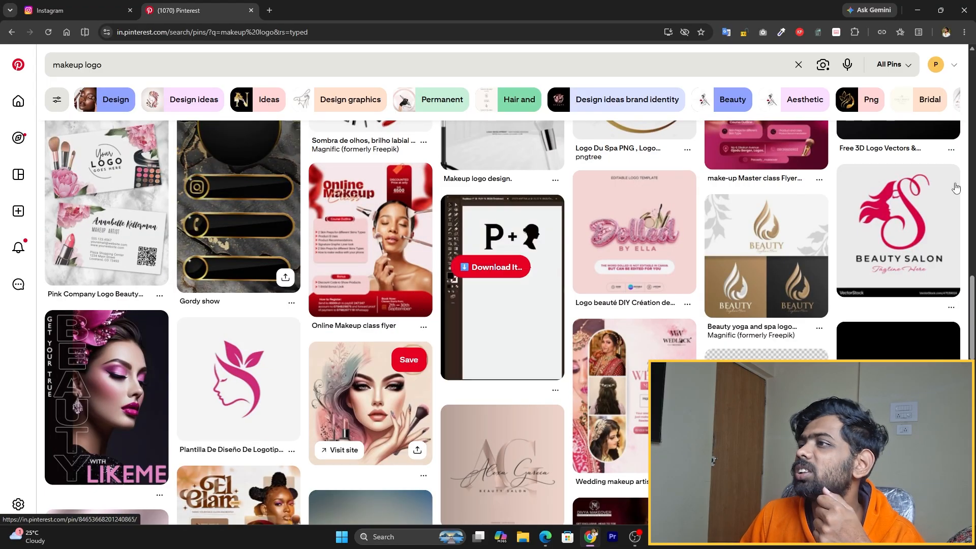
click(900, 260)
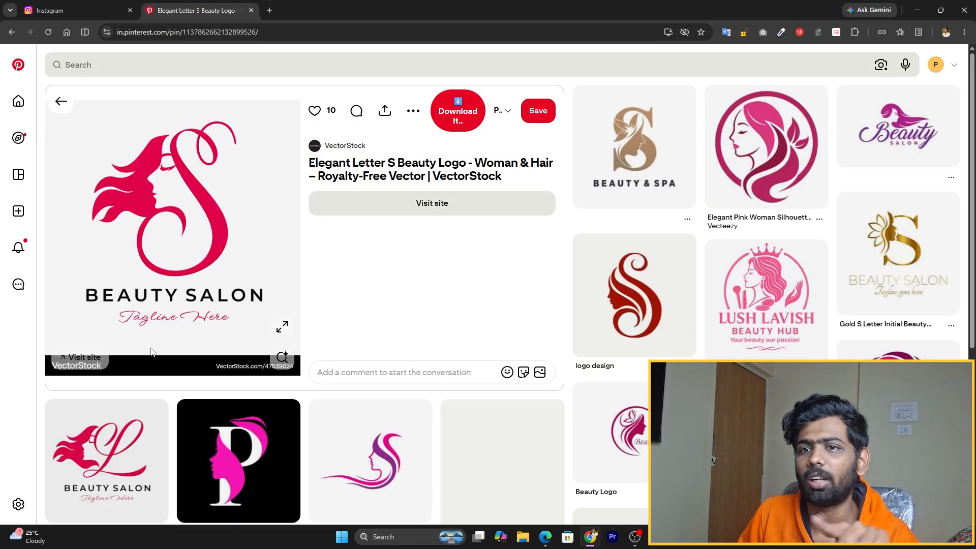
scroll(153, 351, down, 1)
scroll(517, 234, up, 1)
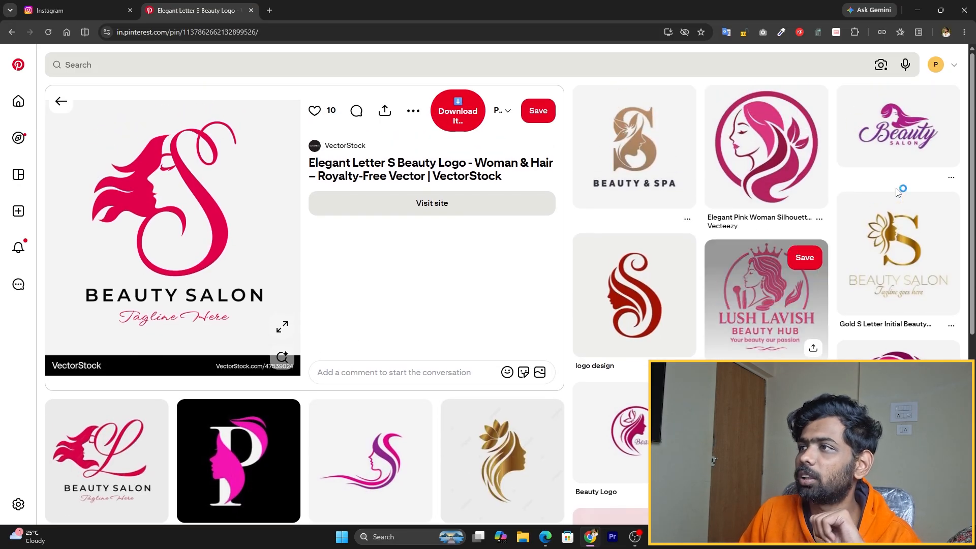
- Examine the purple Beauty Salon logo pin and its related logo ideas, and return to the Canva design in Edge
click(906, 158)
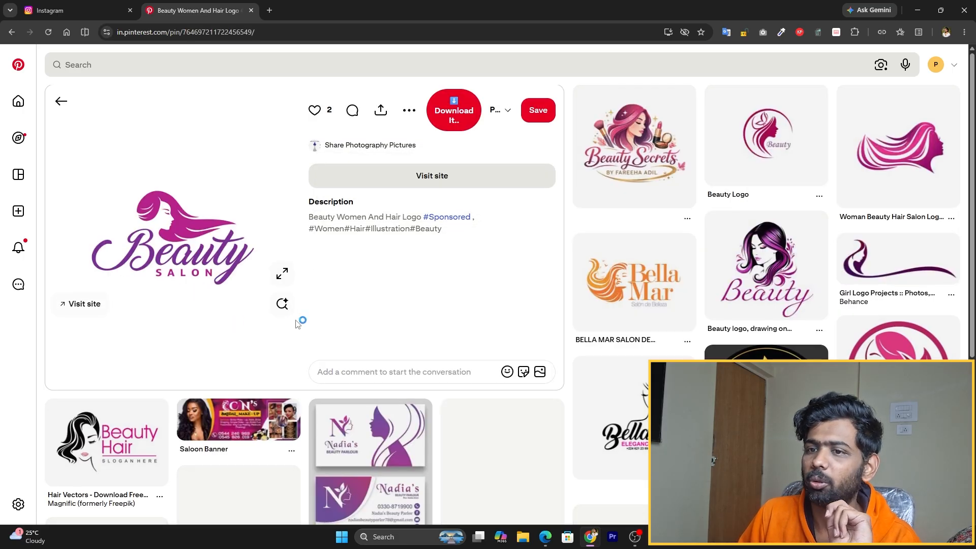
scroll(239, 296, down, 4)
scroll(238, 297, up, 3)
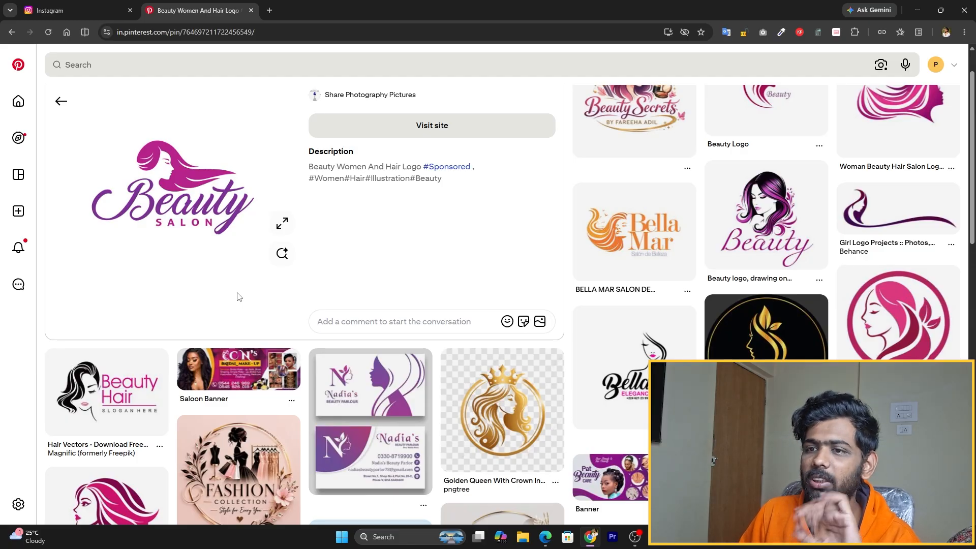
scroll(488, 407, down, 7)
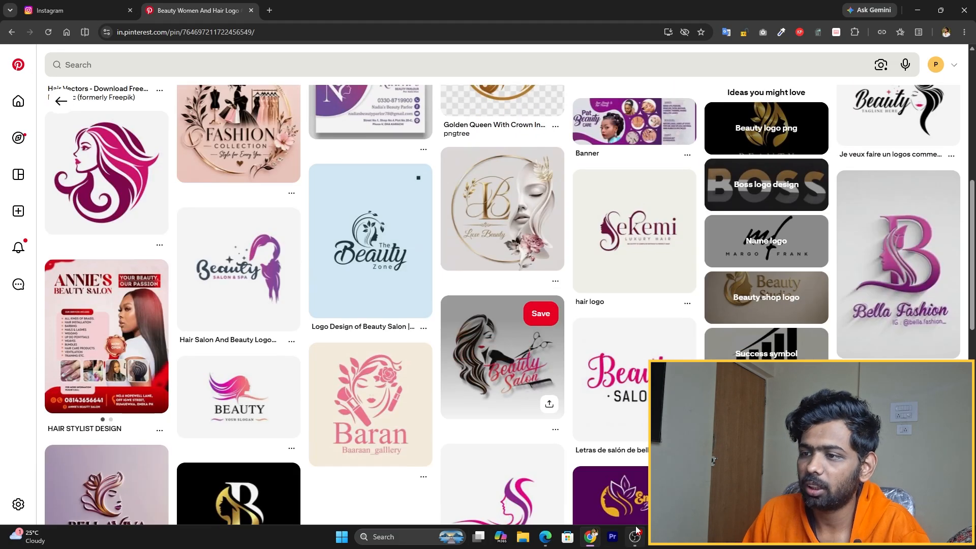
scroll(589, 440, down, 3)
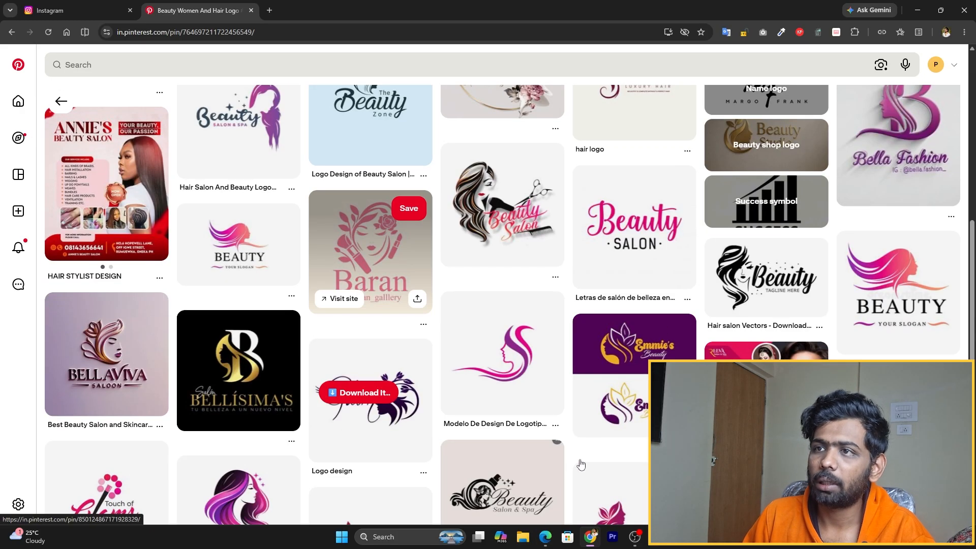
click(544, 536)
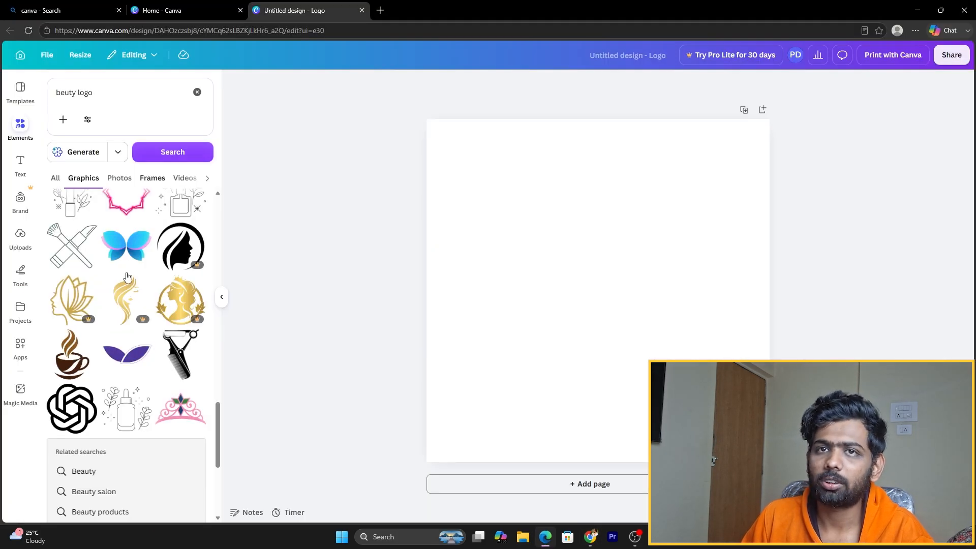
scroll(127, 287, up, 20)
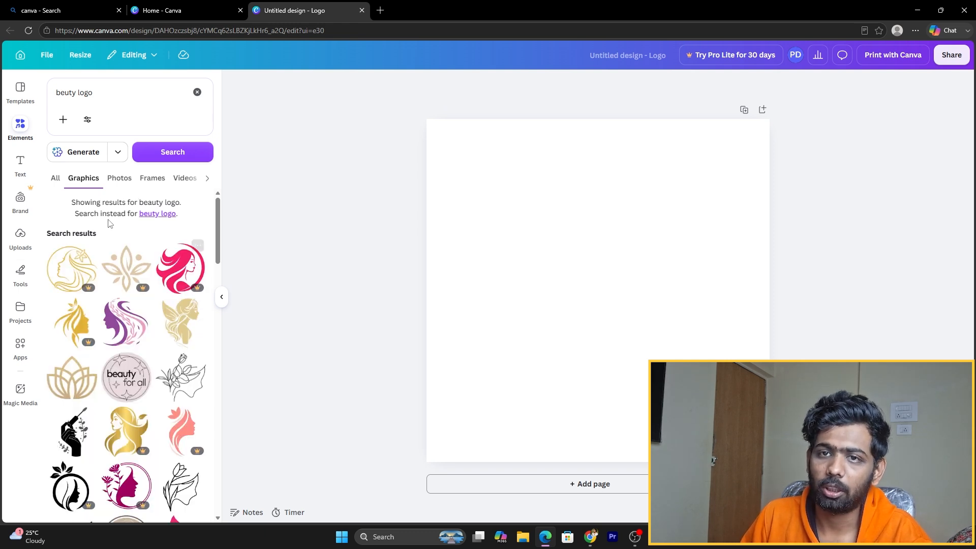
click(72, 93)
click(106, 98)
scroll(151, 460, down, 1)
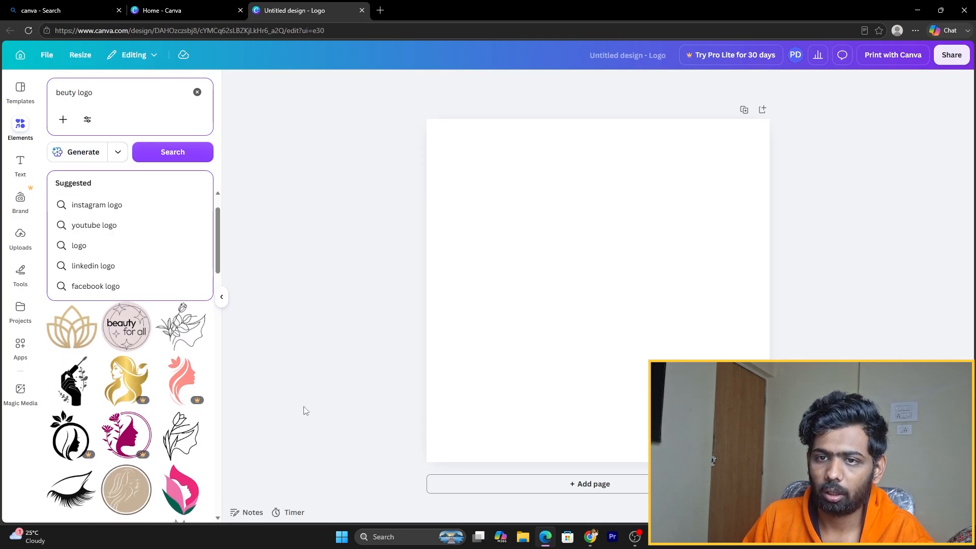
click(304, 408)
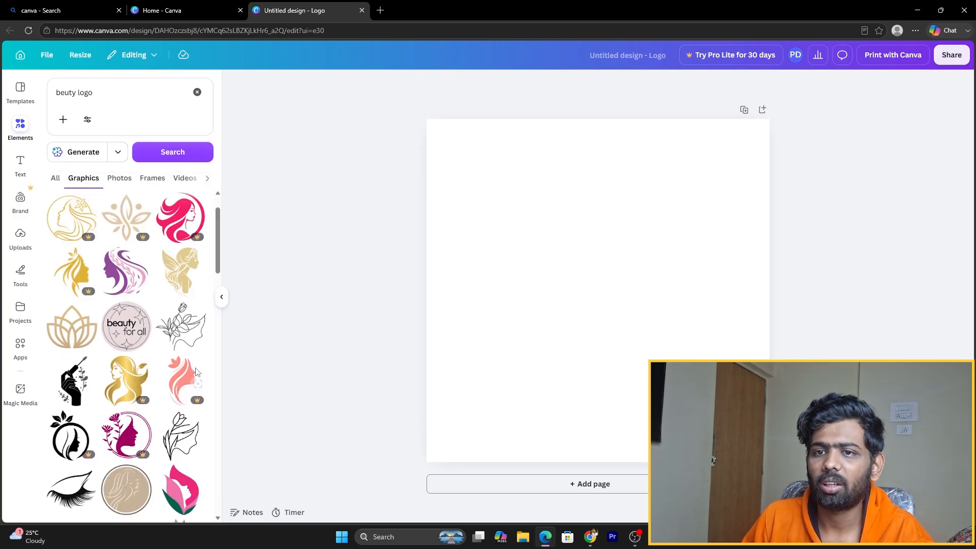
- Add the black line-art flower graphic to the blank page, shrink it and place it in the page's left half
scroll(152, 426, down, 3)
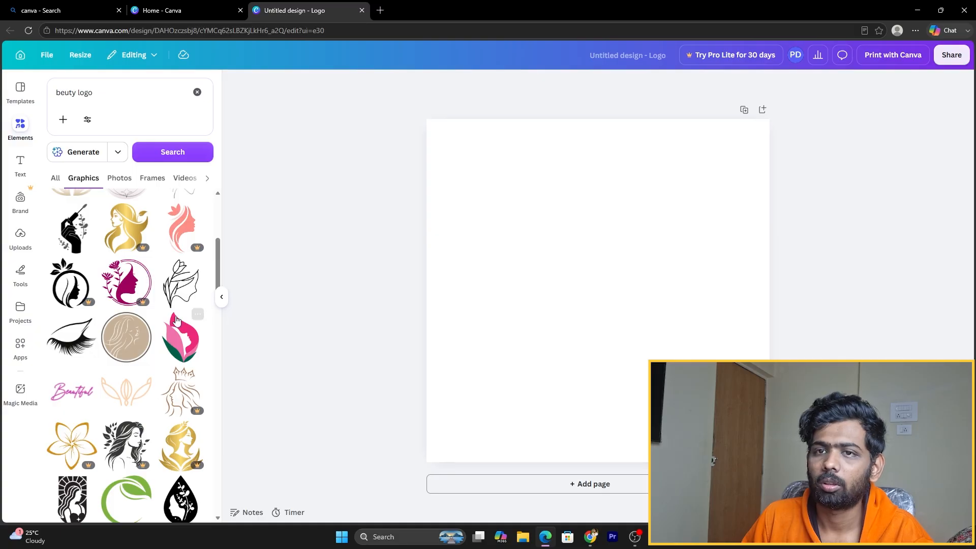
click(176, 295)
click(652, 356)
click(642, 347)
drag(648, 359, 587, 308)
drag(586, 273, 506, 299)
click(543, 298)
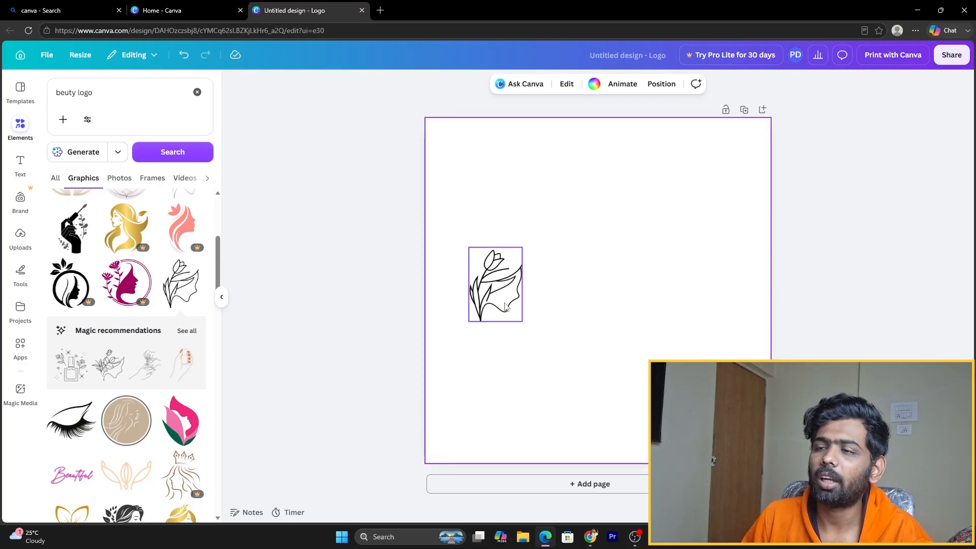
- Add the gold lotus graphic to the page, shrink it and place it above the line-art flower
scroll(198, 390, up, 5)
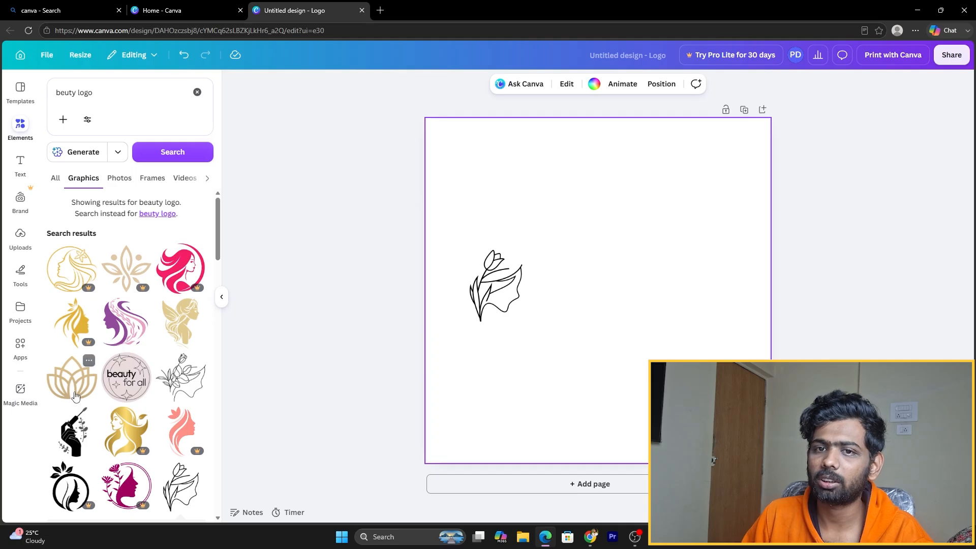
click(67, 386)
mouse_move(623, 286)
mouse_down()
mouse_move(628, 267)
mouse_move(618, 278)
mouse_up()
drag(661, 341, 490, 187)
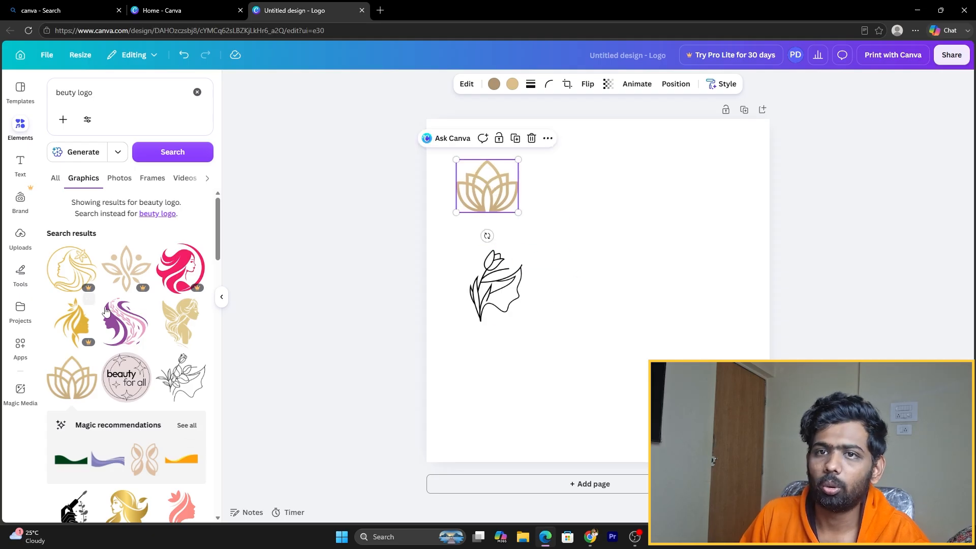
- Add the pink and green tulip graphic with a woman's profile to the page, beside the line-art flower
scroll(106, 229, down, 1)
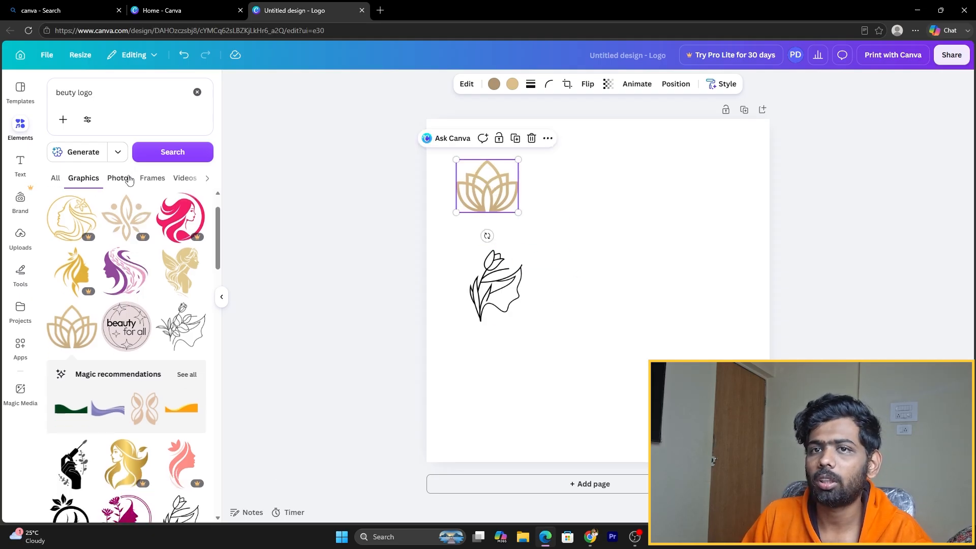
scroll(114, 396, down, 5)
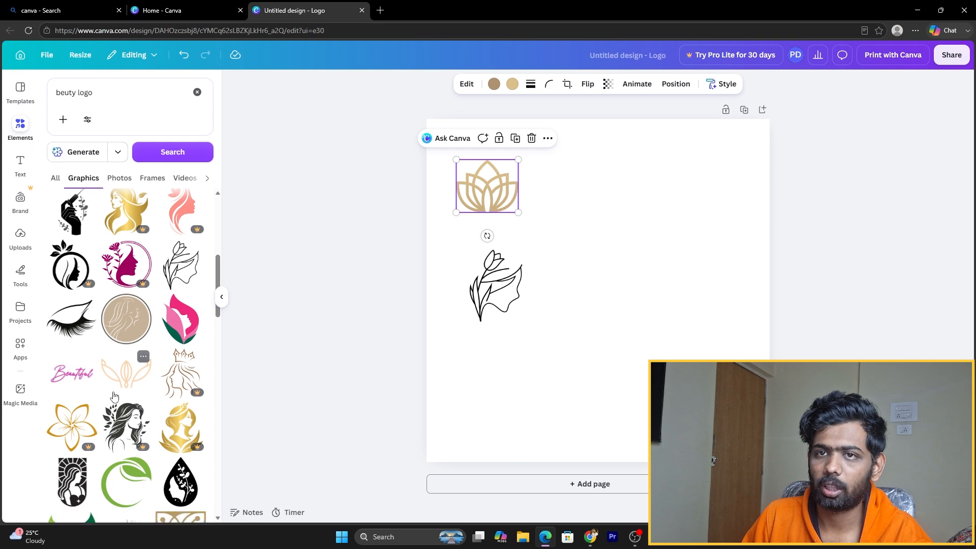
click(196, 323)
key(ctrl+w)
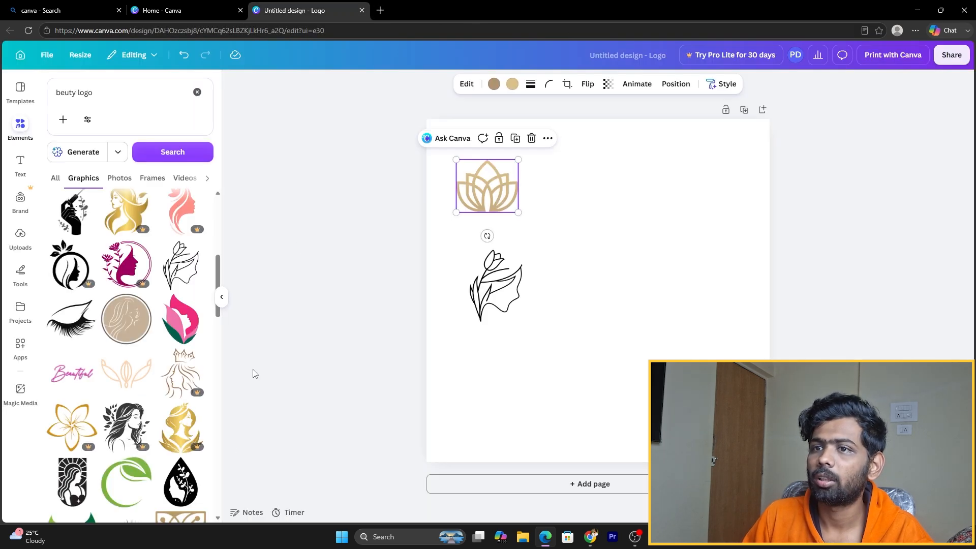
click(186, 318)
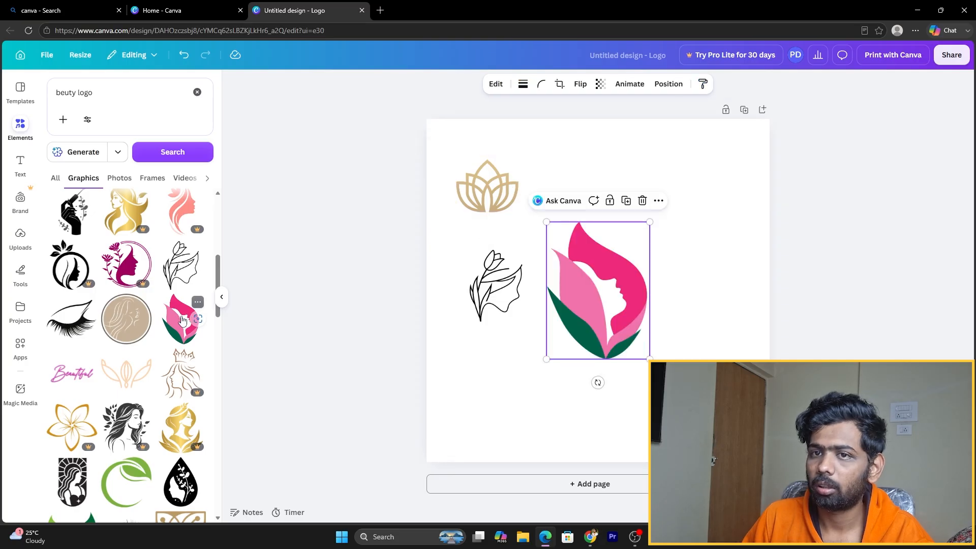
click(724, 353)
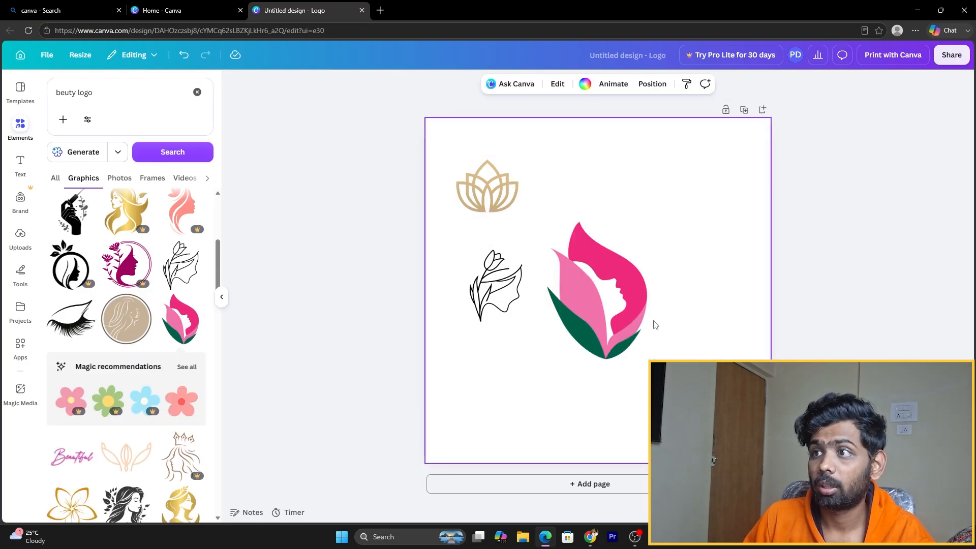
click(614, 313)
- Try the hand-and-cosmetics-jar graphic at a small size beside the pink tulip, and remove it
scroll(108, 411, down, 4)
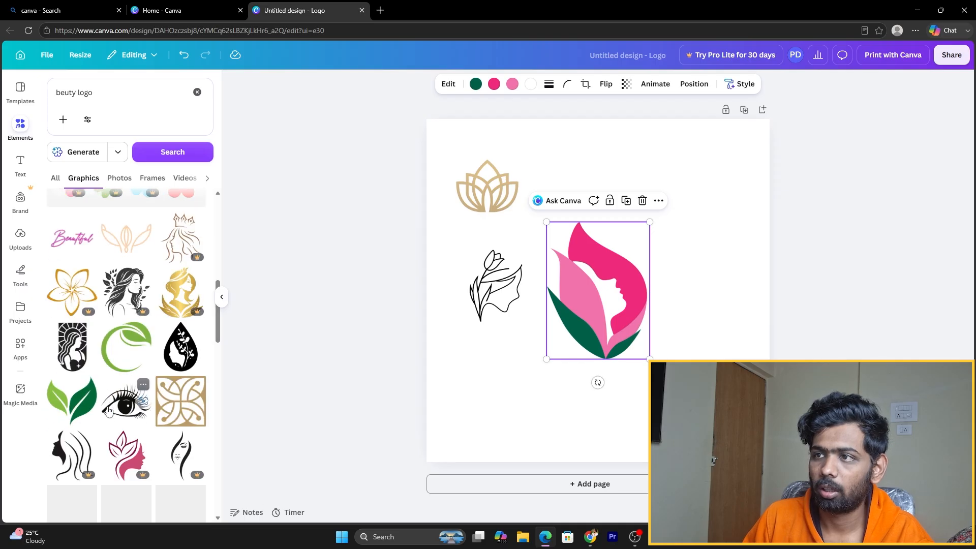
scroll(108, 410, down, 5)
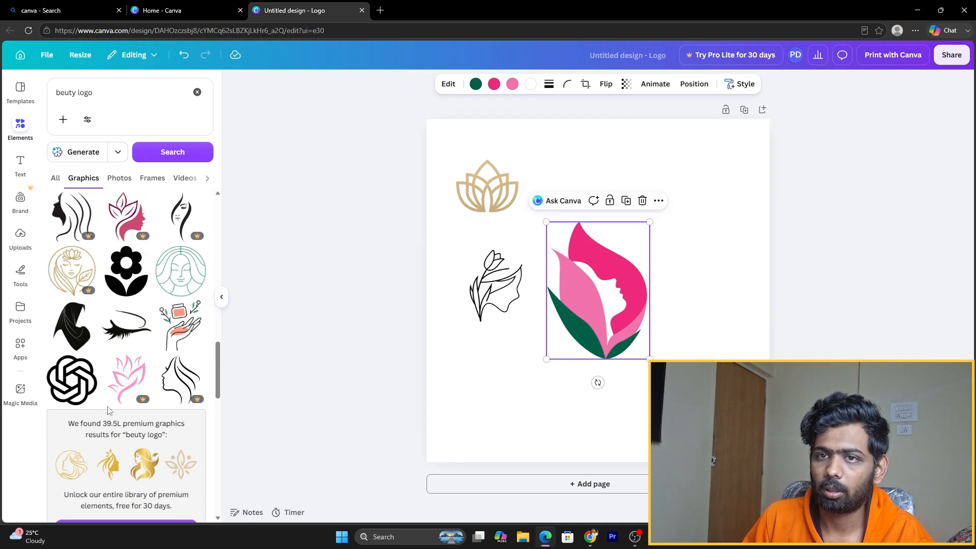
drag(176, 336, 707, 356)
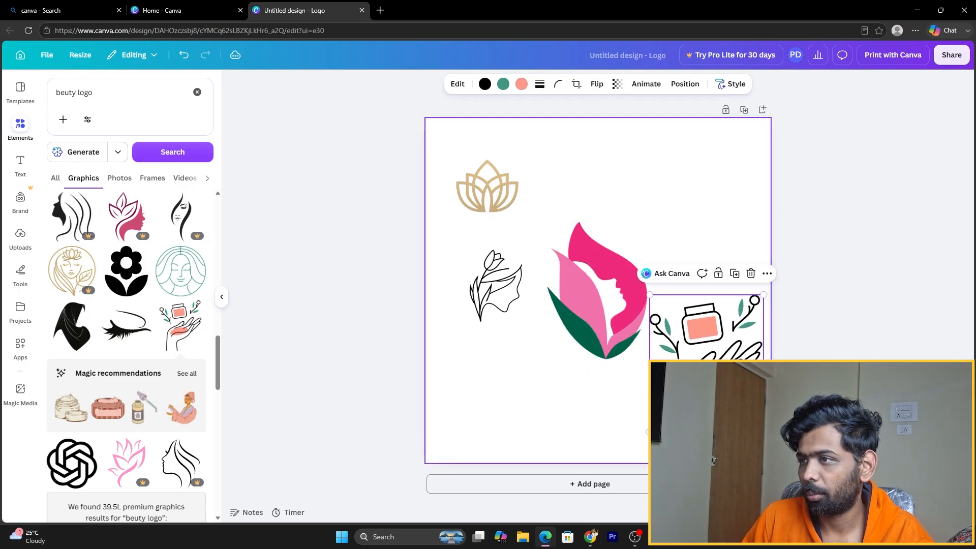
drag(764, 432, 712, 378)
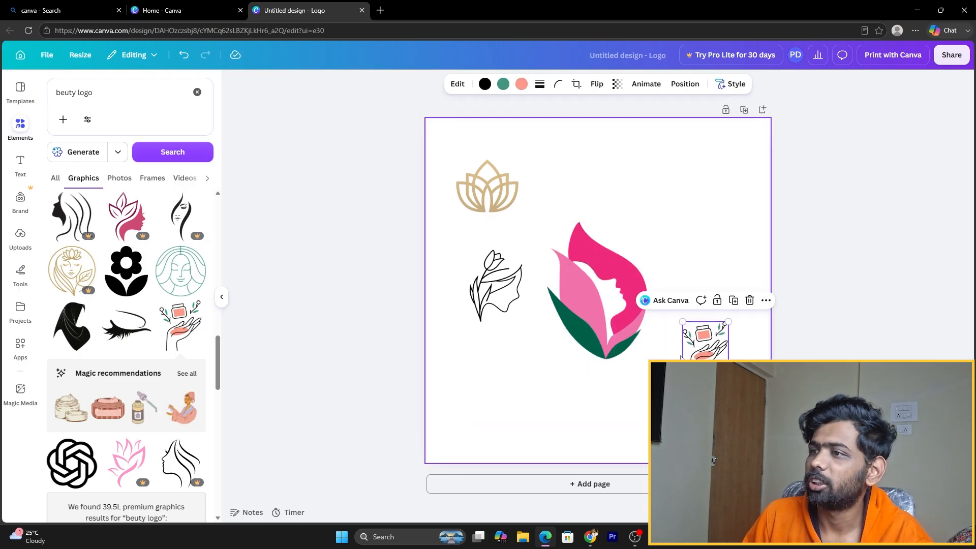
click(750, 301)
- Look through the rest of the beauty logo graphics for another suitable symbol
scroll(142, 444, down, 6)
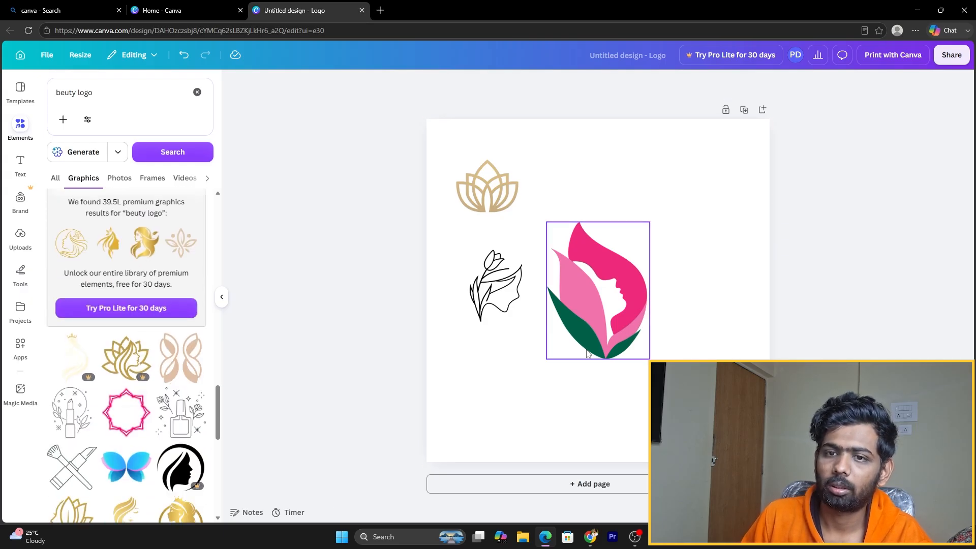
scroll(119, 451, down, 6)
scroll(119, 450, down, 8)
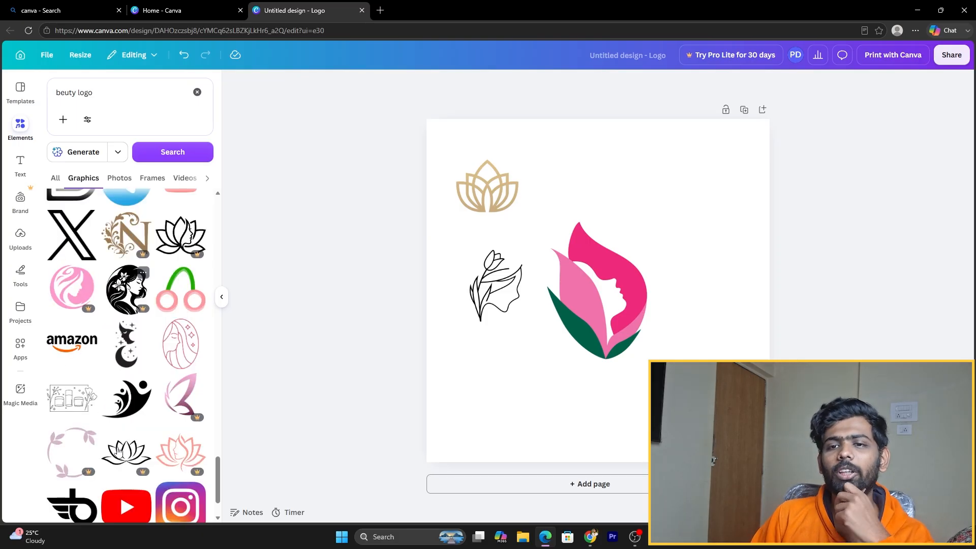
scroll(119, 451, down, 2)
scroll(118, 450, down, 5)
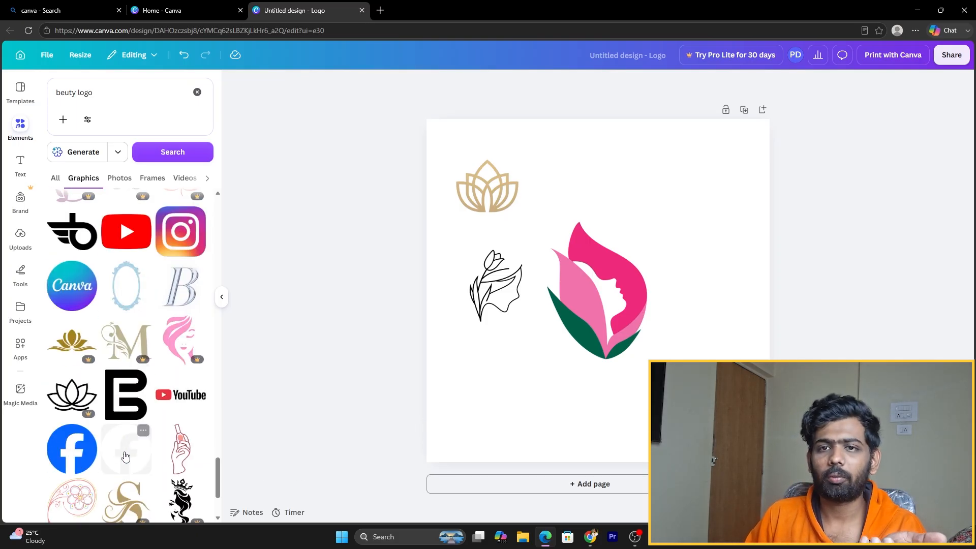
scroll(132, 457, down, 5)
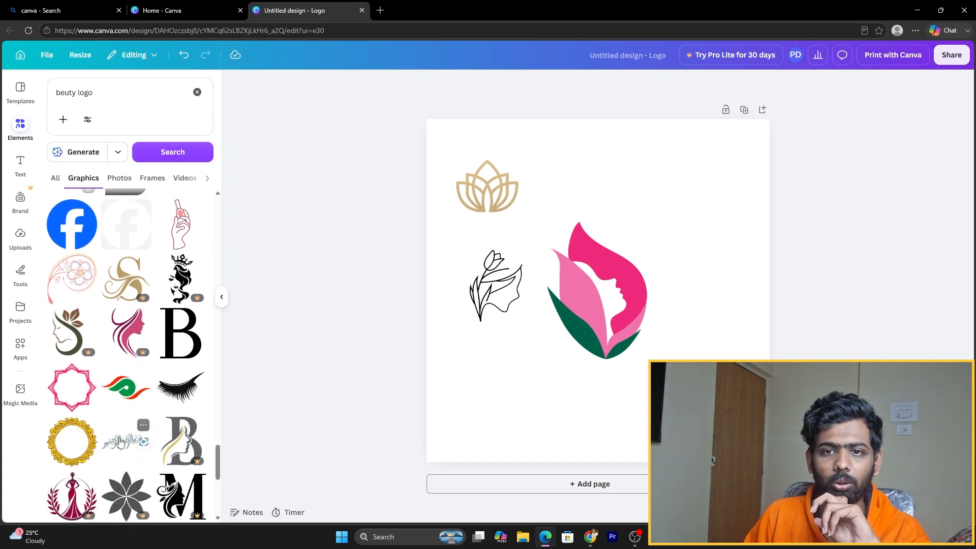
scroll(120, 441, down, 4)
- Move the line-art flower onto the gold lotus, shrink the pink tulip and place it below them near the page's middle
click(600, 284)
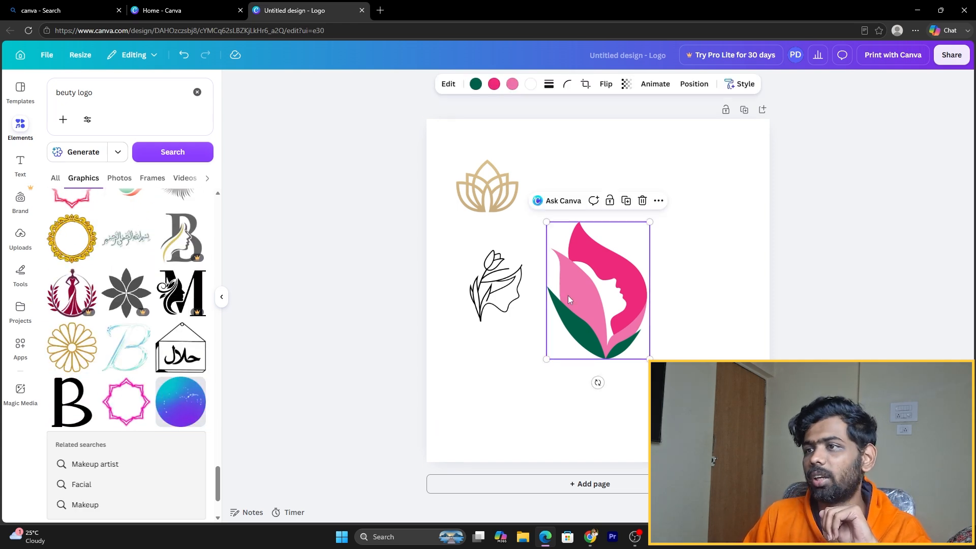
mouse_move(506, 288)
mouse_down()
mouse_move(541, 235)
mouse_move(499, 202)
mouse_up()
click(605, 284)
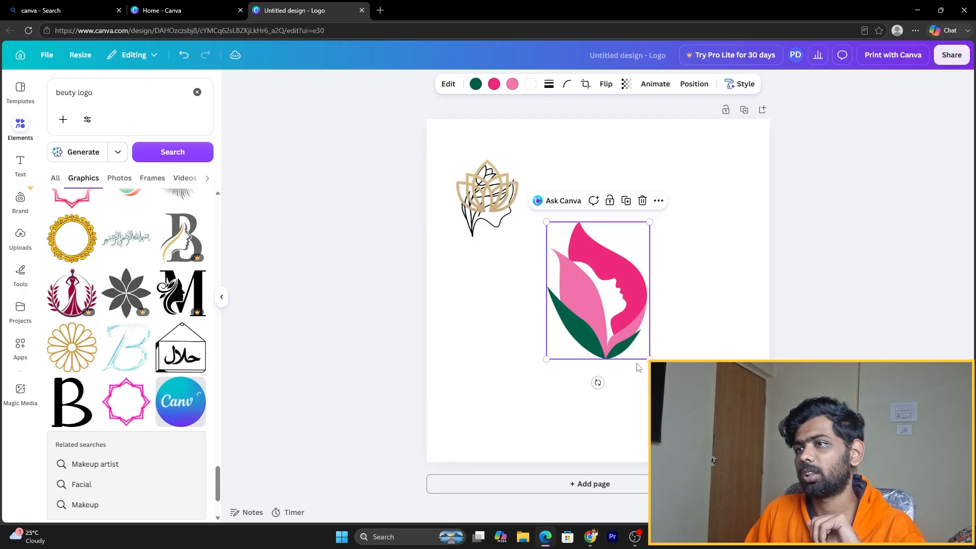
mouse_move(645, 359)
mouse_down()
mouse_move(569, 300)
mouse_move(578, 278)
mouse_move(610, 306)
mouse_up()
drag(577, 273, 533, 299)
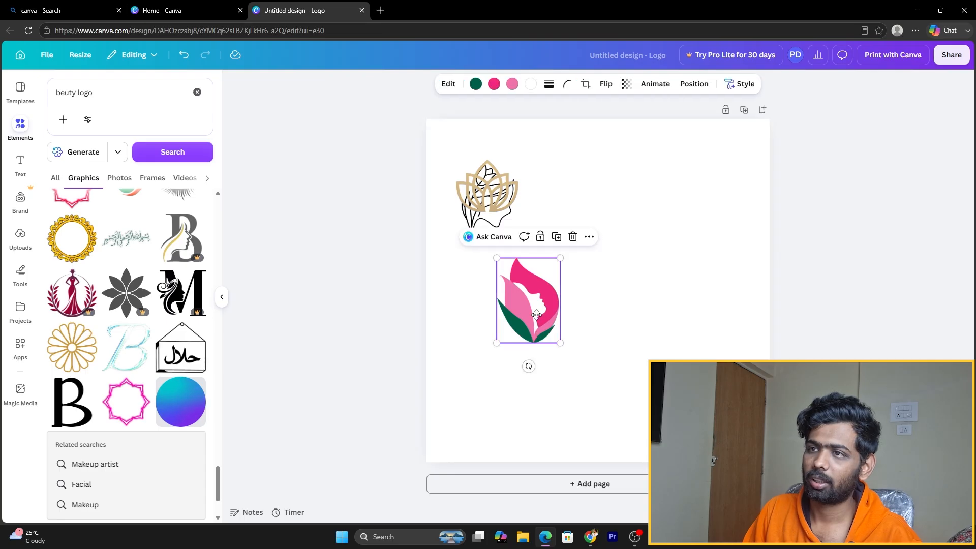
drag(565, 333, 547, 308)
click(632, 322)
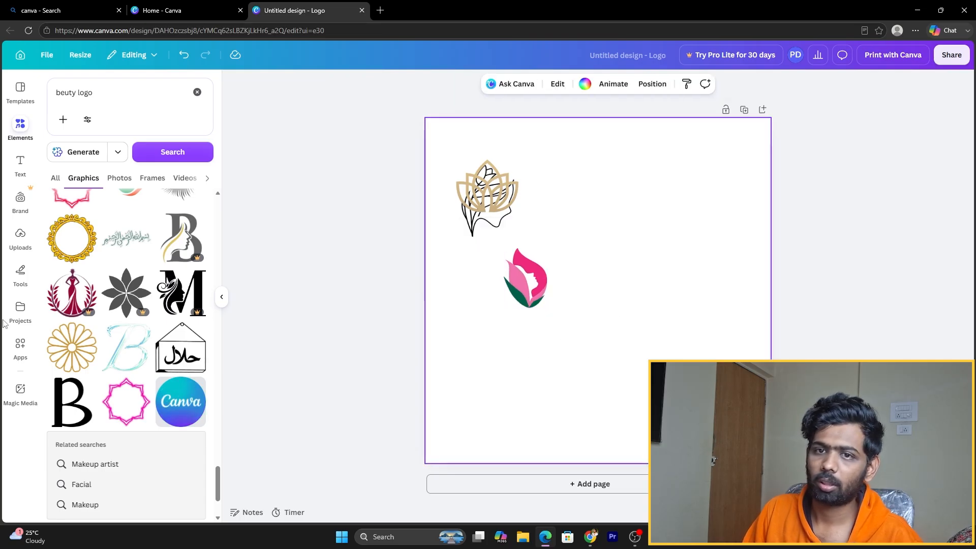
- Check the beauty logo results across all element types, and search the templates for "bauty logo"
scroll(141, 435, up, 5)
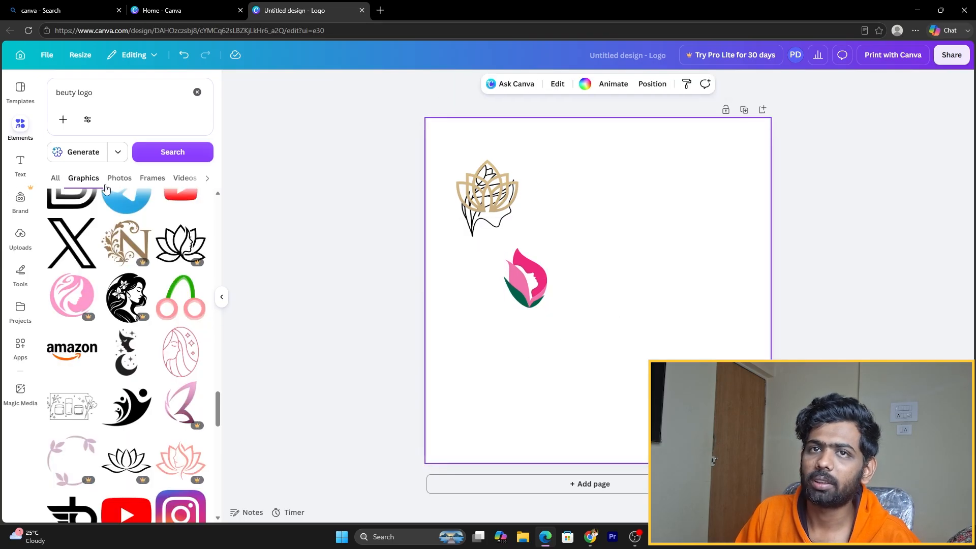
click(60, 182)
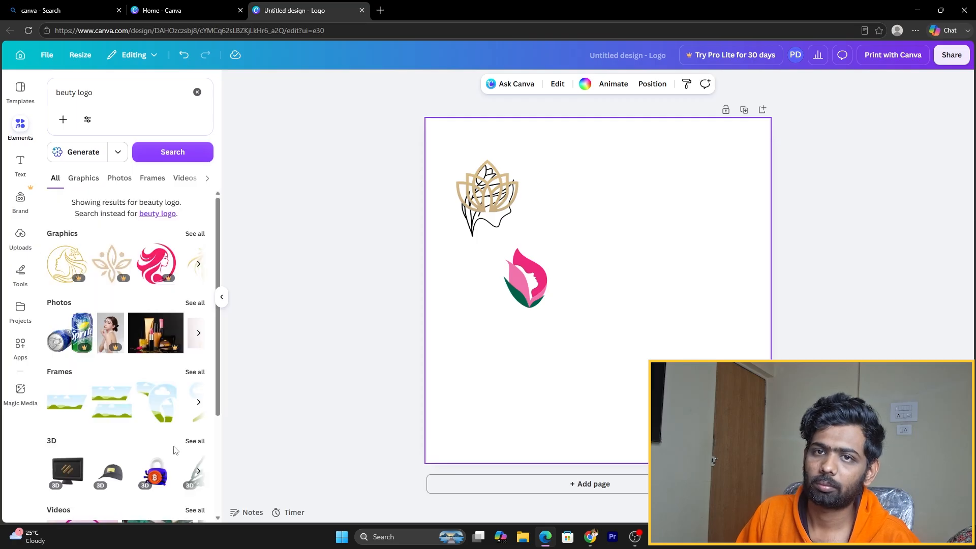
scroll(175, 450, down, 3)
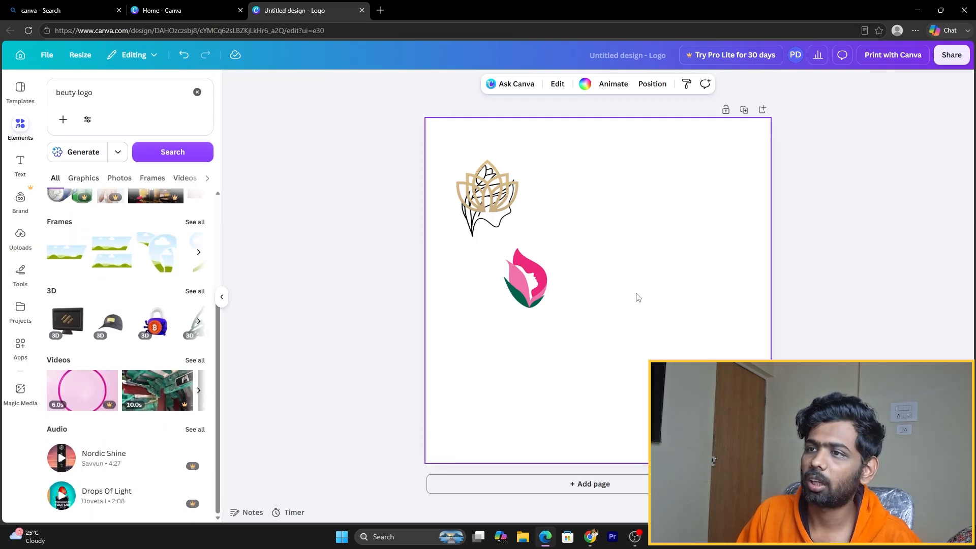
scroll(89, 425, up, 5)
click(20, 91)
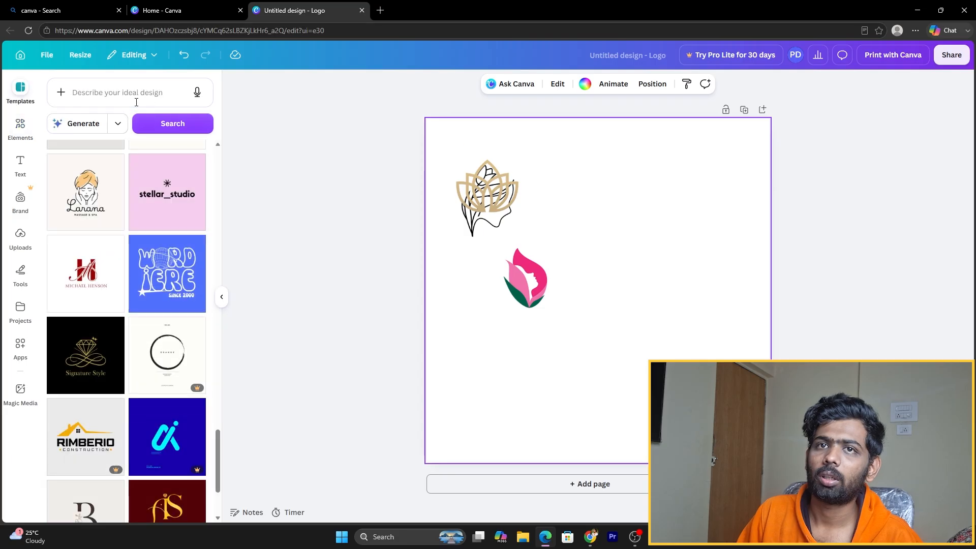
click(96, 100)
text(bauty logo)
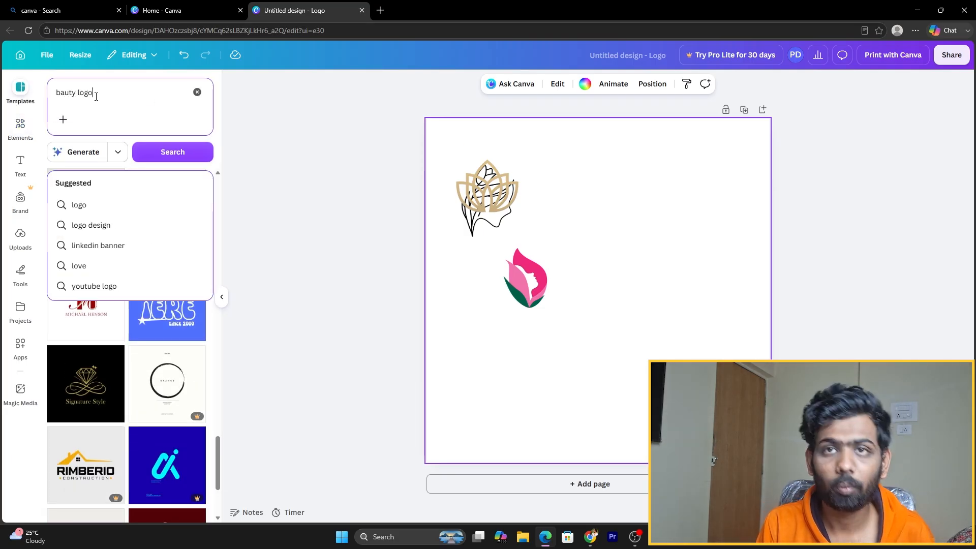
key(Return)
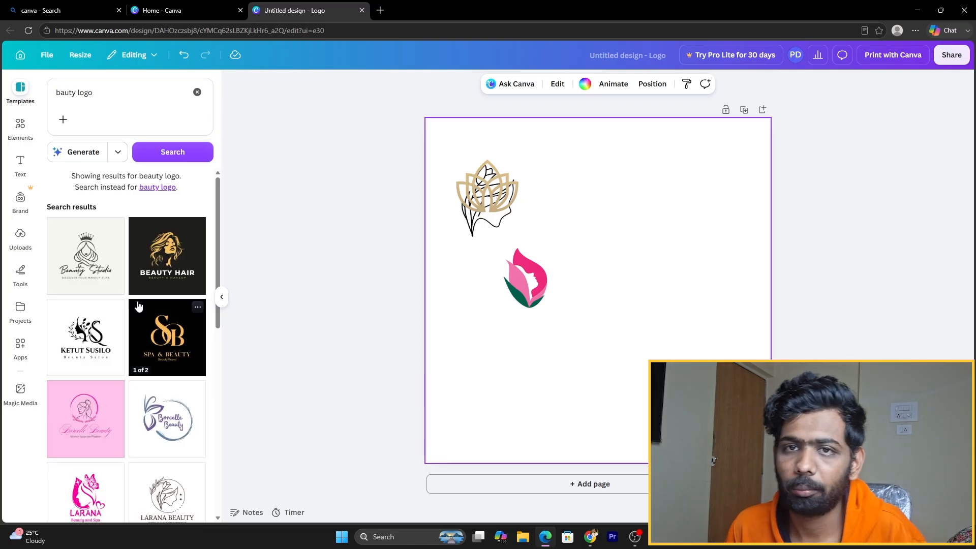
- Add the Blue Purple Gradient Beauty Logo template as page 2 and replace it with the first layout of Logotipo Salão De Beleza Criativo Rosa E Branco
scroll(130, 326, down, 2)
click(145, 351)
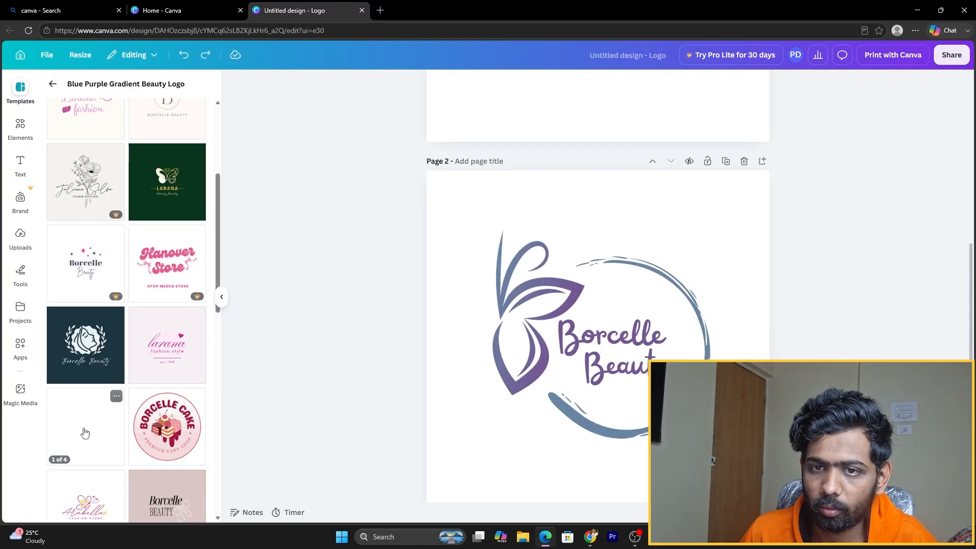
click(83, 430)
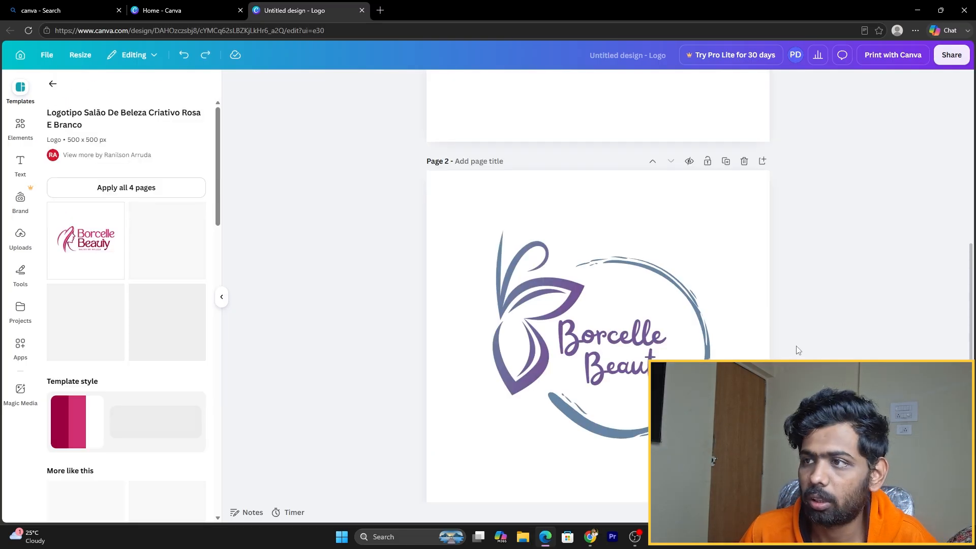
click(101, 255)
- Move the grouped "Borcelle Beauty Salão de Beleza" text from page 2 to page 1, directly beside the pink tulip symbol
scroll(478, 437, up, 6)
scroll(478, 437, down, 3)
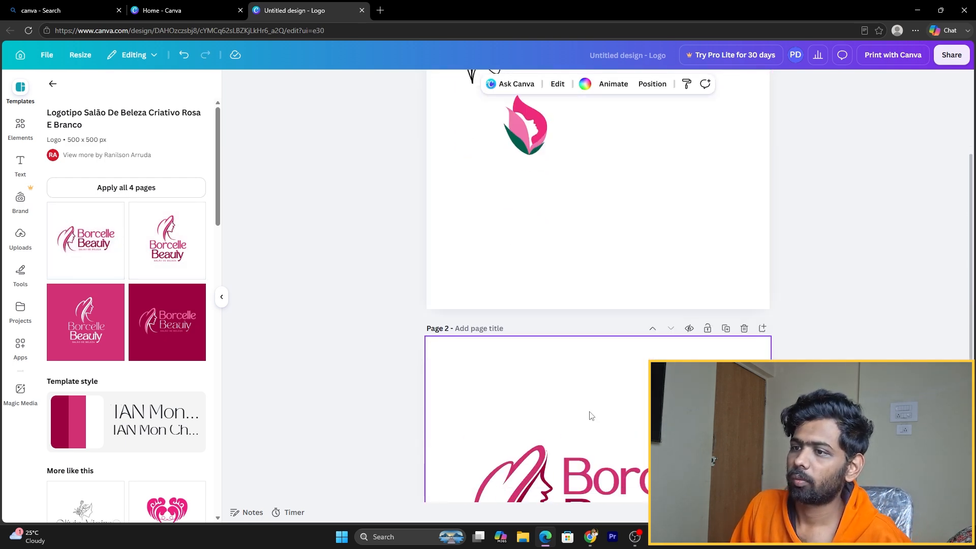
scroll(478, 439, down, 4)
click(660, 265)
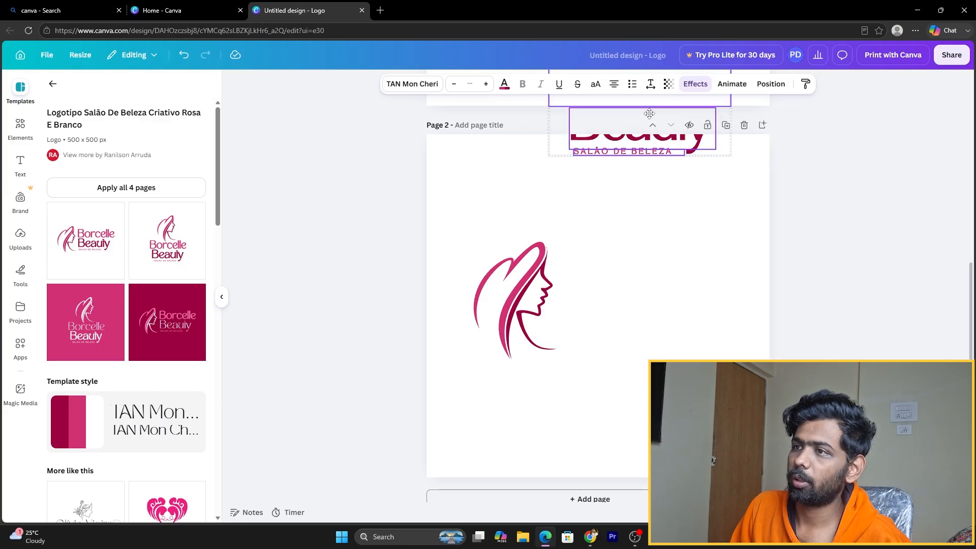
drag(650, 246, 652, 298)
click(678, 390)
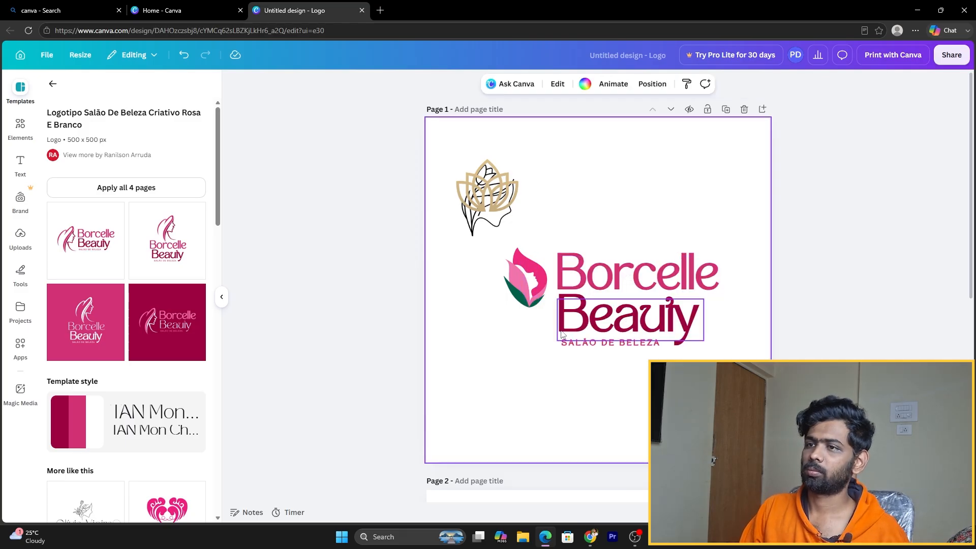
- Enlarge the pink tulip symbol to the height of the three-line text and position it directly beside the lettering
click(533, 299)
drag(549, 307, 574, 340)
drag(526, 307, 506, 306)
click(811, 318)
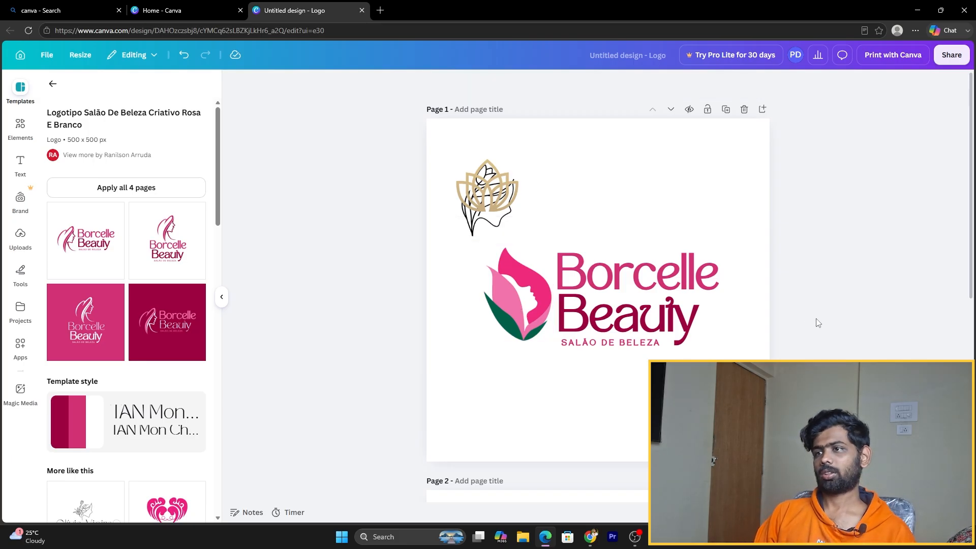
- Delete the line-art flower and gold lotus, and nudge the tulip slightly up beside the text
click(524, 235)
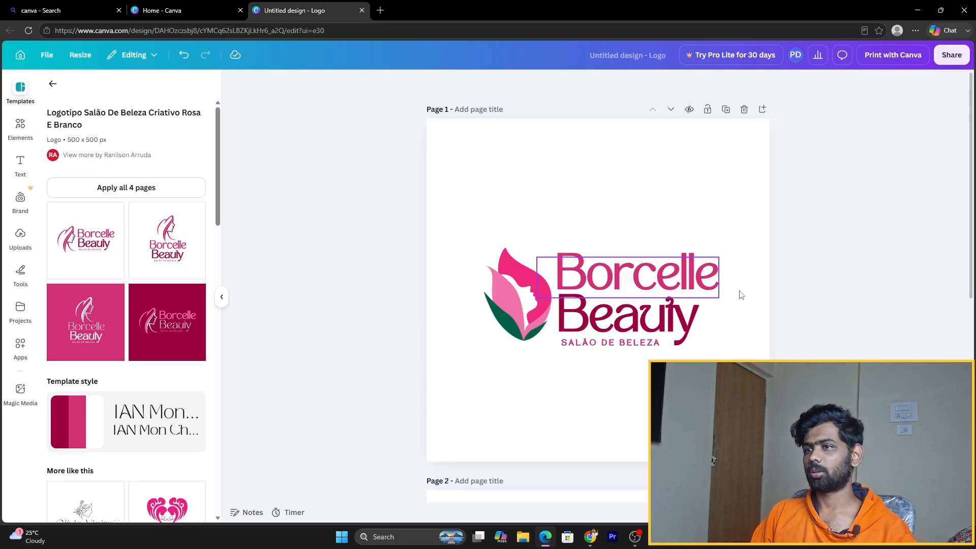
click(545, 289)
drag(526, 302, 524, 297)
click(881, 355)
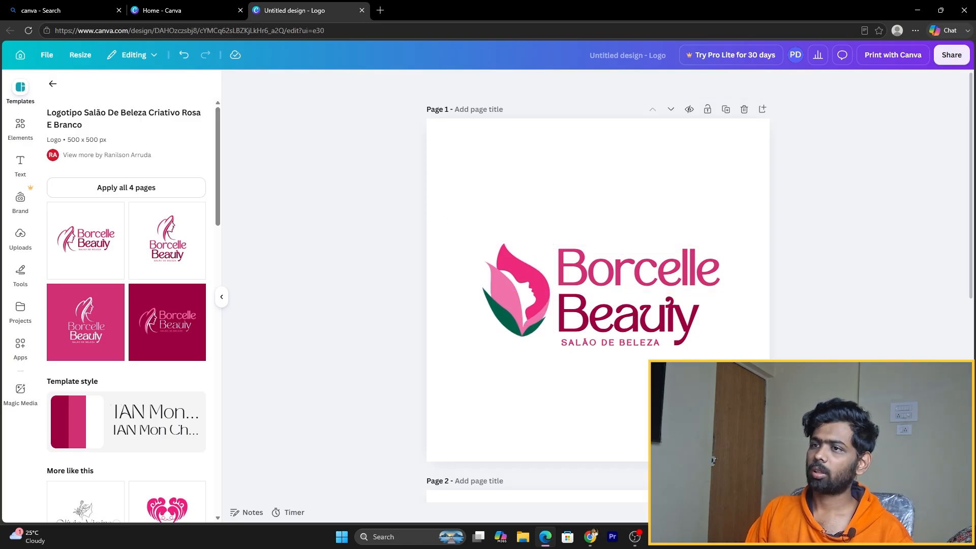
- Switch to Chrome, copy the studio's username from its Instagram profile, and return to the Canva design
double_click(634, 277)
click(642, 397)
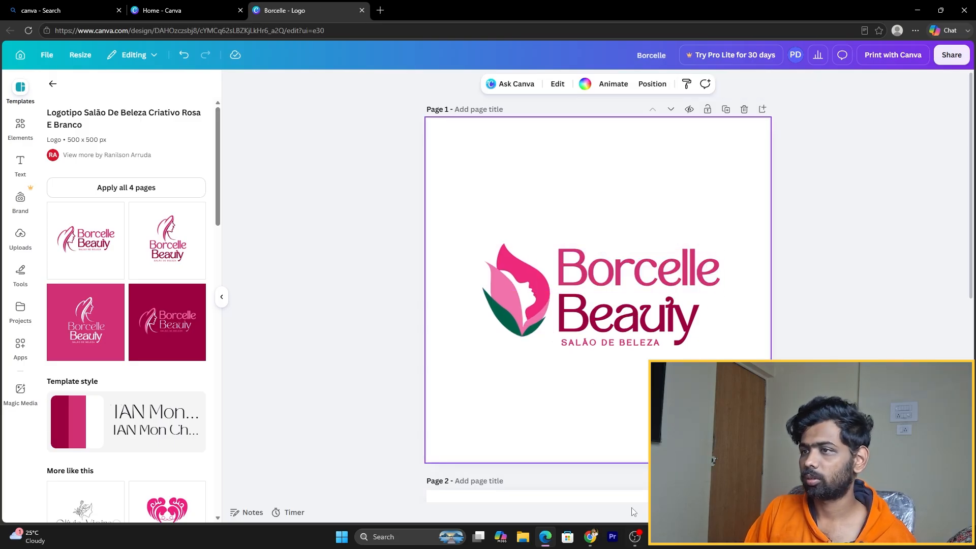
click(590, 537)
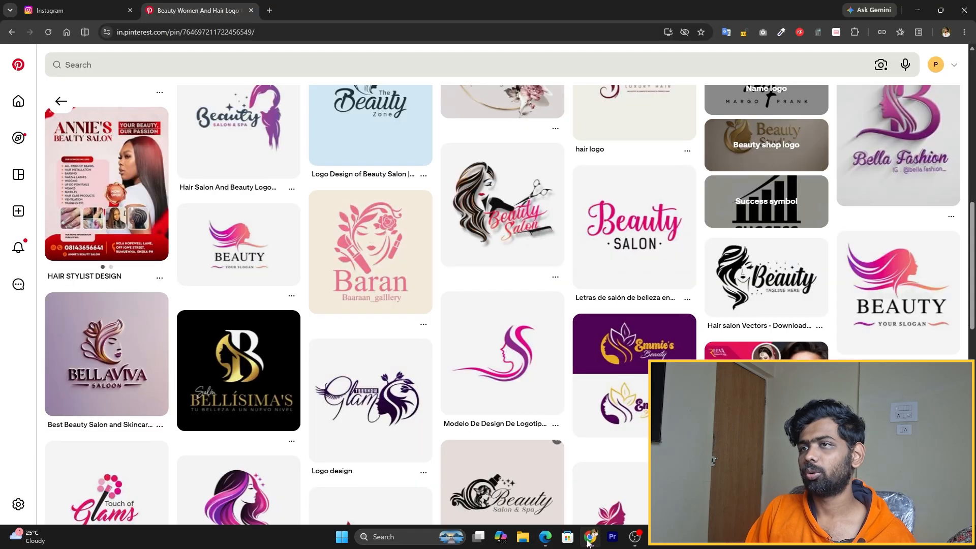
click(107, 9)
drag(407, 80, 538, 90)
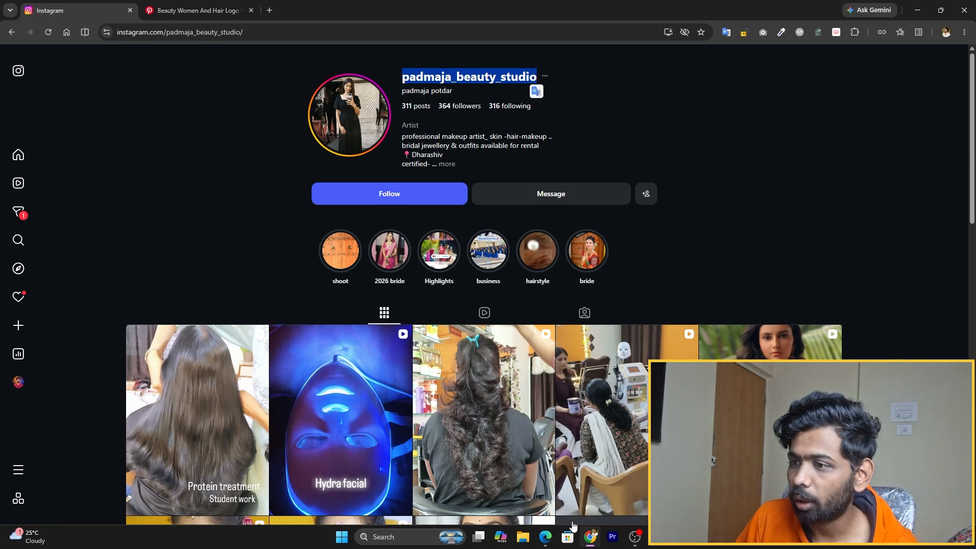
click(542, 545)
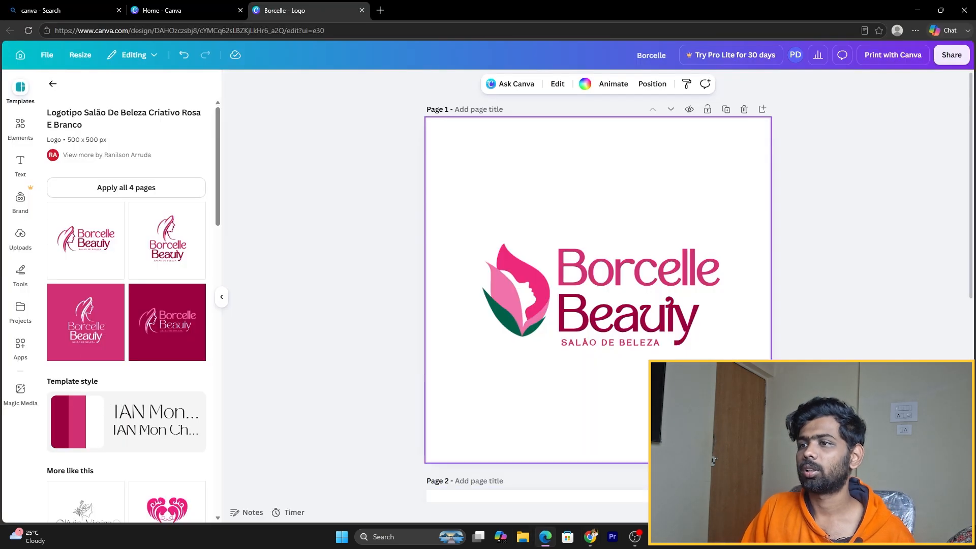
- Replace "Borcelle" with the copied studio name and cut the "beauty studio" part out of that text
click(634, 336)
click(814, 391)
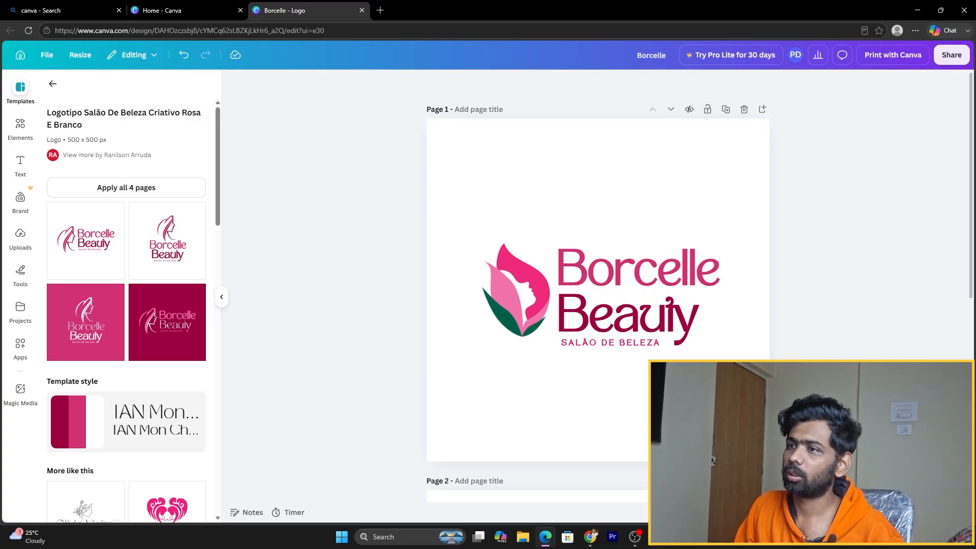
double_click(664, 276)
text(padmaja Beauty studio)
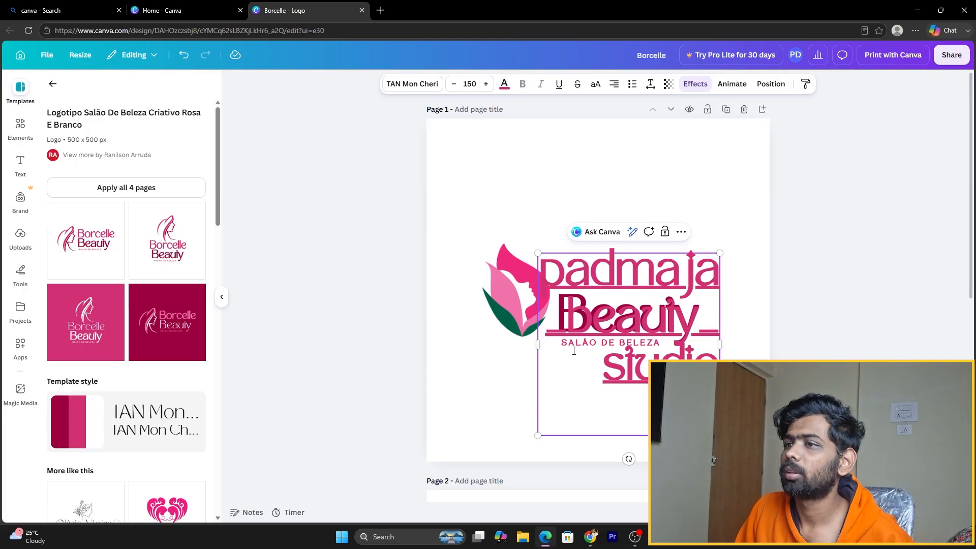
drag(592, 330, 717, 375)
right_click(657, 232)
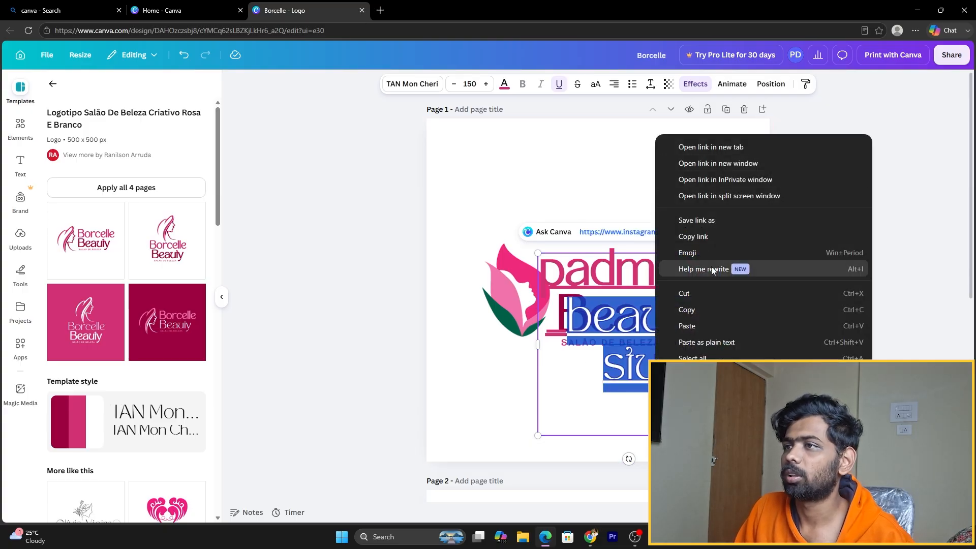
click(701, 294)
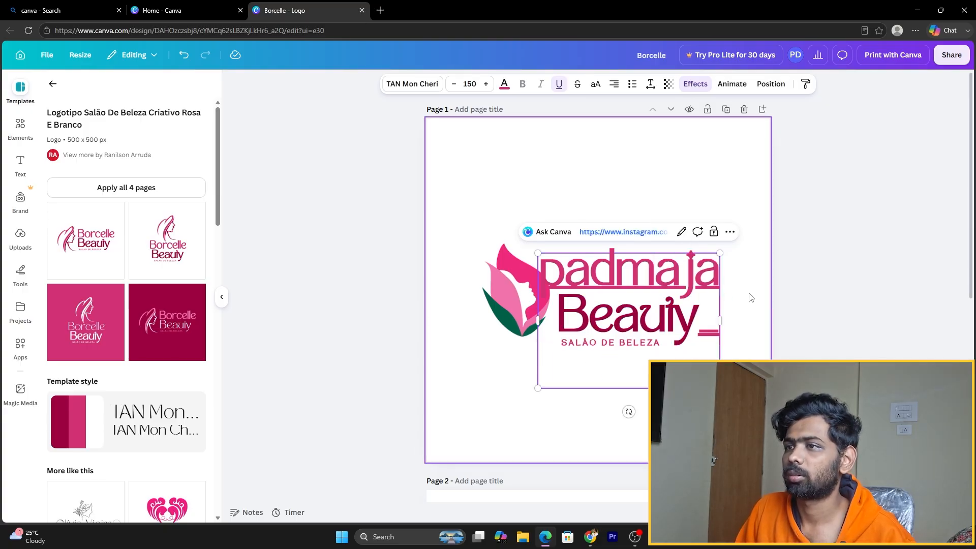
click(818, 297)
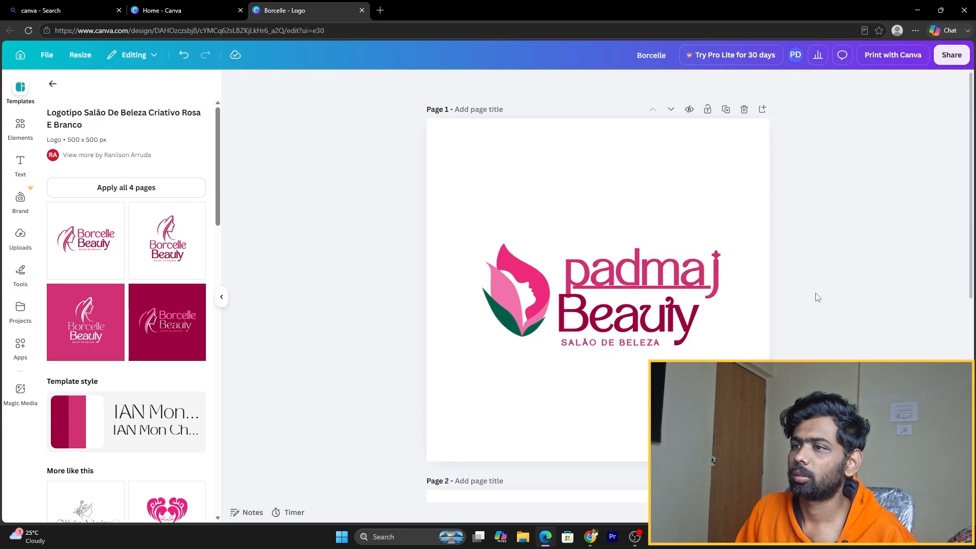
- Add the final "a" to the studio's name and replace its first letter with a capital "P"
click(718, 284)
text(a)
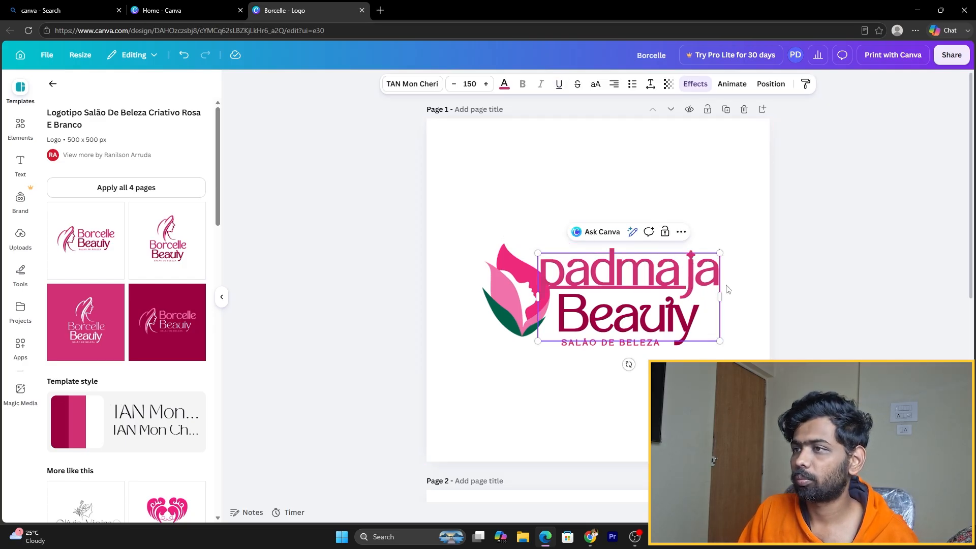
click(813, 284)
click(576, 279)
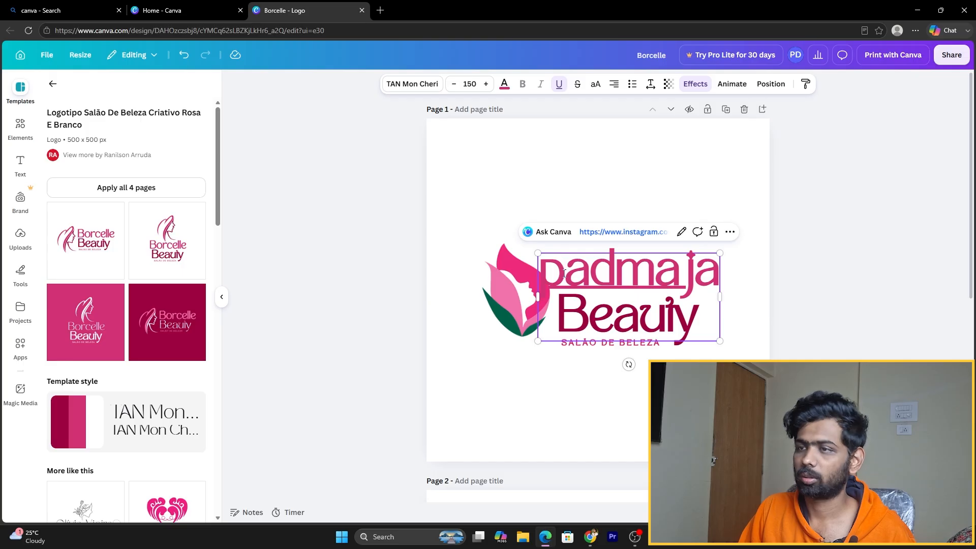
key(BackSpace)
text(P)
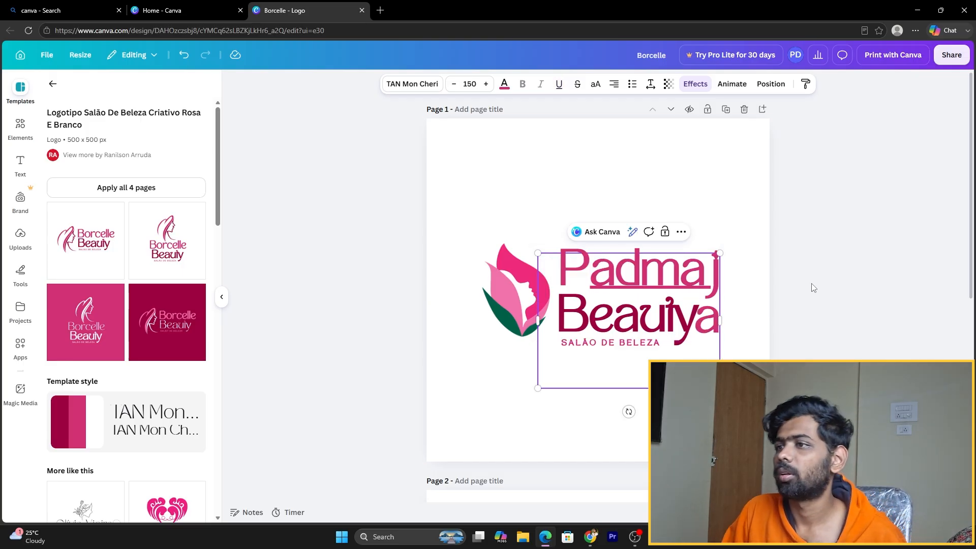
- Move the studio's name above the tulip and remove the last letter that wraps onto a second line
click(814, 288)
click(714, 319)
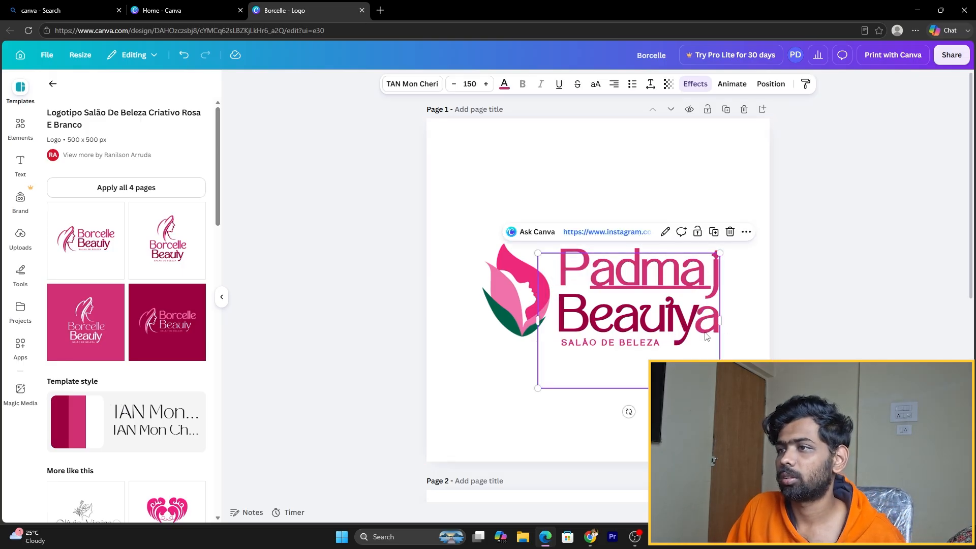
drag(705, 336, 709, 252)
double_click(694, 244)
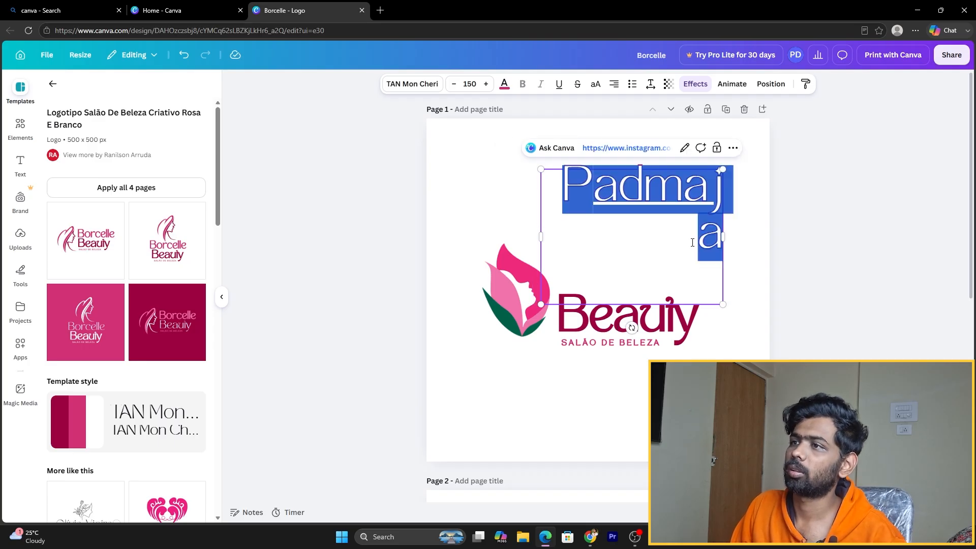
click(693, 243)
drag(693, 244, 733, 263)
key(BackSpace)
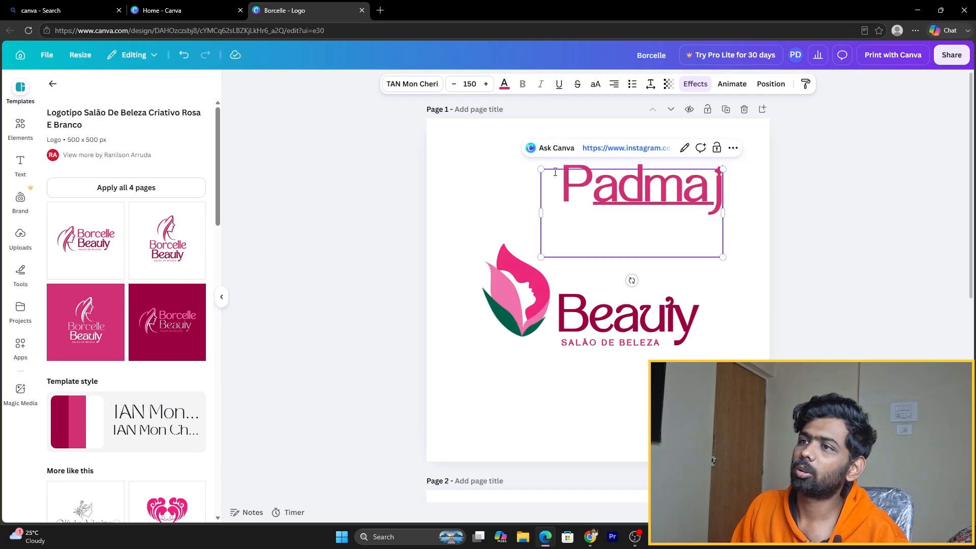
- Remove the Instagram link from the studio's name and move the name back beside the tulip, above "Beauty"
click(819, 217)
click(622, 203)
click(666, 147)
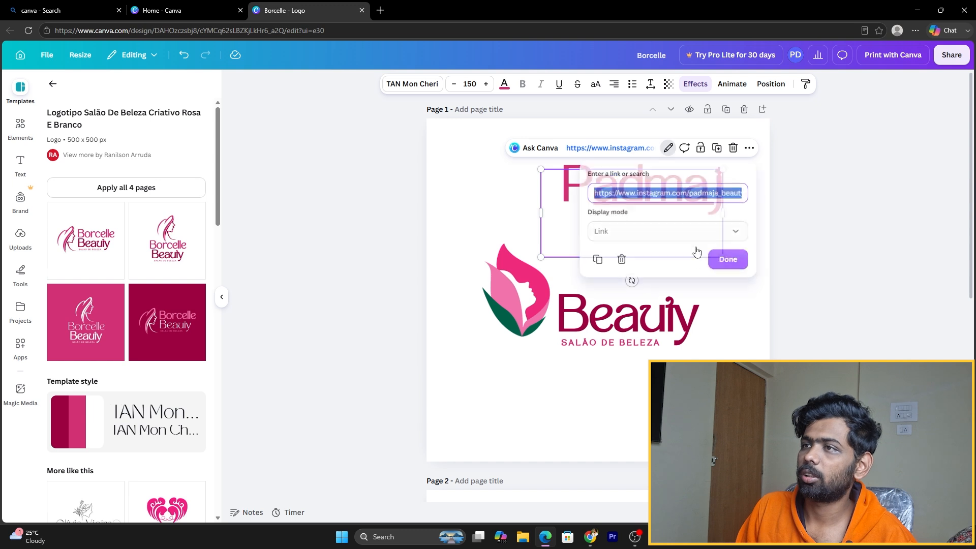
click(621, 260)
drag(702, 209, 694, 290)
click(823, 353)
- Move "Beauty" below the tagline, replace it with the cut "beauty studio" text, and shrink it to size 106
click(627, 320)
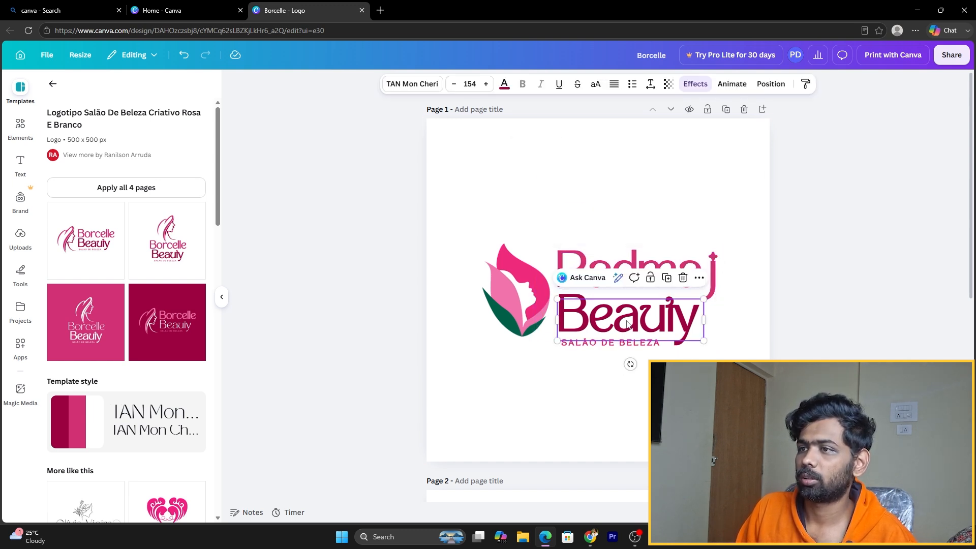
drag(627, 320, 626, 392)
double_click(626, 391)
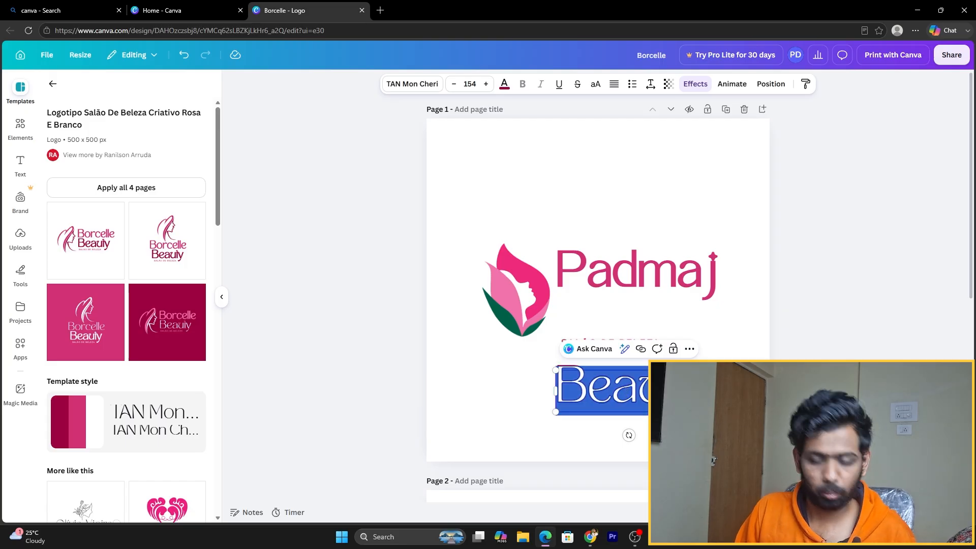
key(ctrl+v)
drag(702, 415, 858, 415)
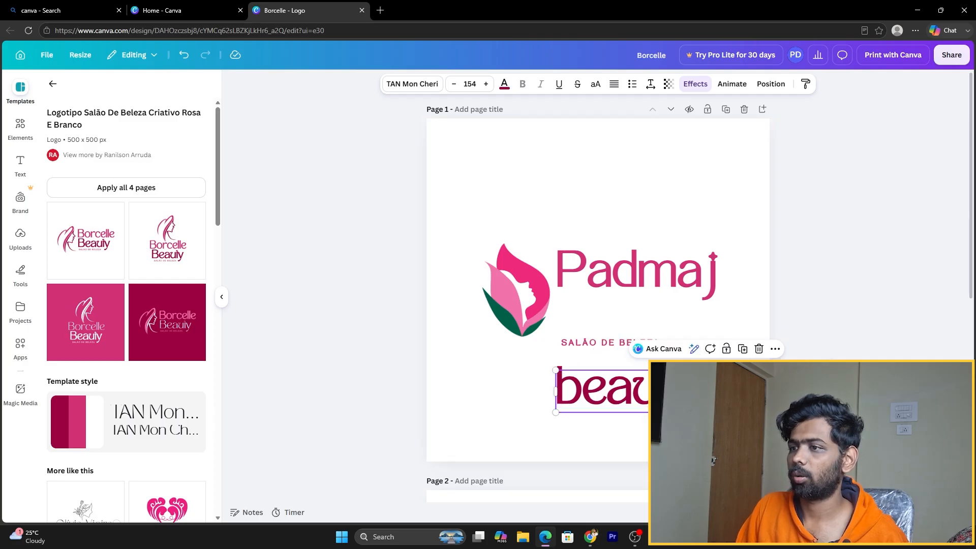
drag(556, 370, 643, 404)
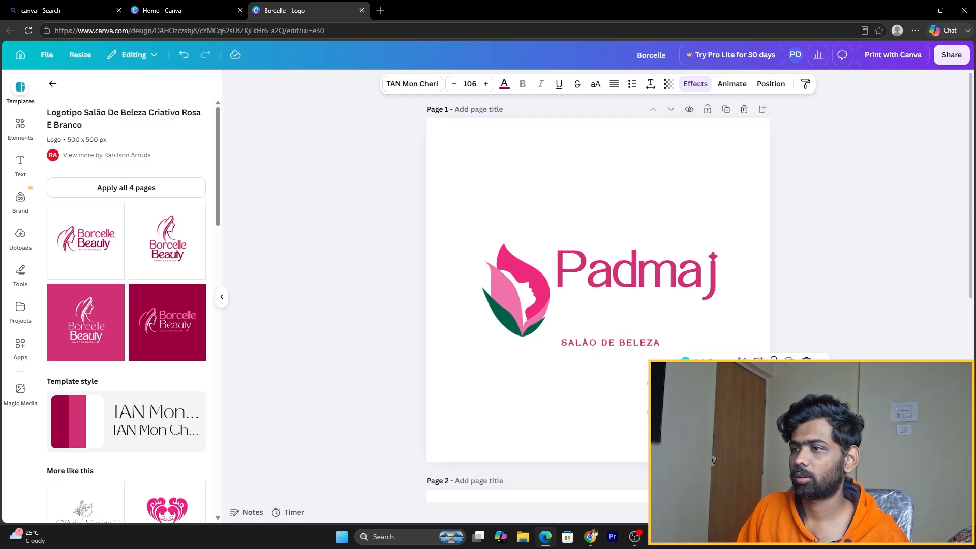
drag(780, 408, 619, 414)
- Correct the pasted second line to read "Beauty Studio", with a space and capital initials
click(608, 409)
click(602, 413)
key(BackSpace)
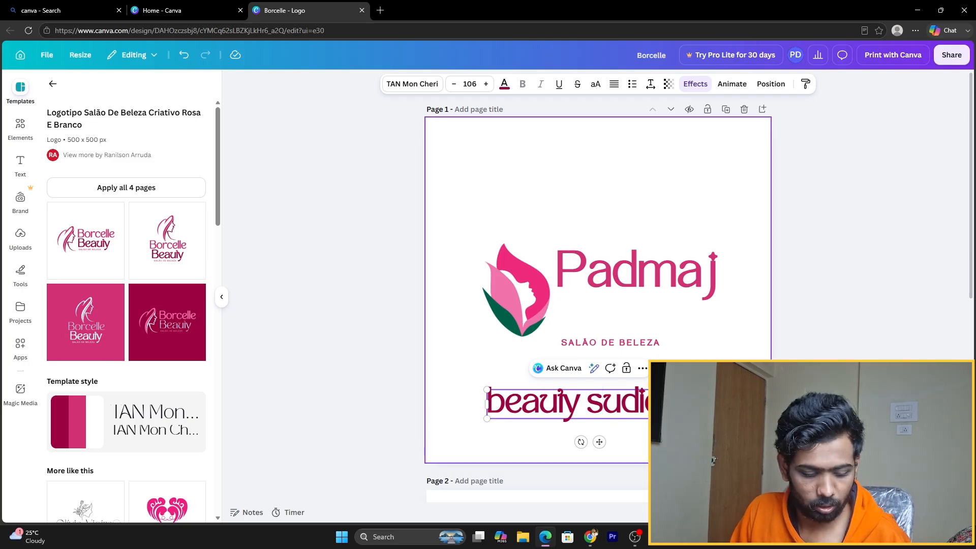
drag(583, 406, 616, 426)
double_click(550, 429)
click(546, 432)
key(BackSpace)
text(B)
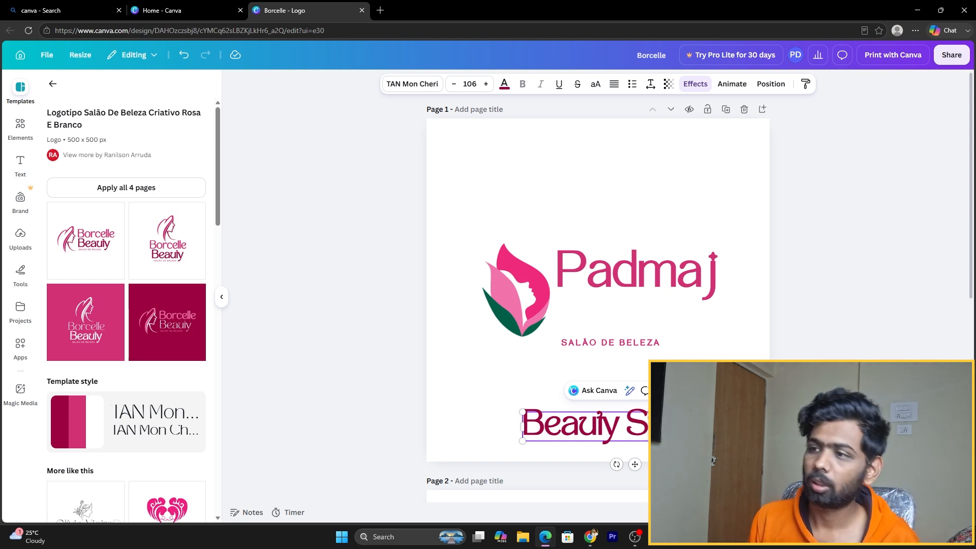
- Shrink "Beauty Studio" to size 73.8 and place it directly under the studio's name
click(835, 358)
drag(674, 428, 715, 315)
drag(769, 300, 690, 308)
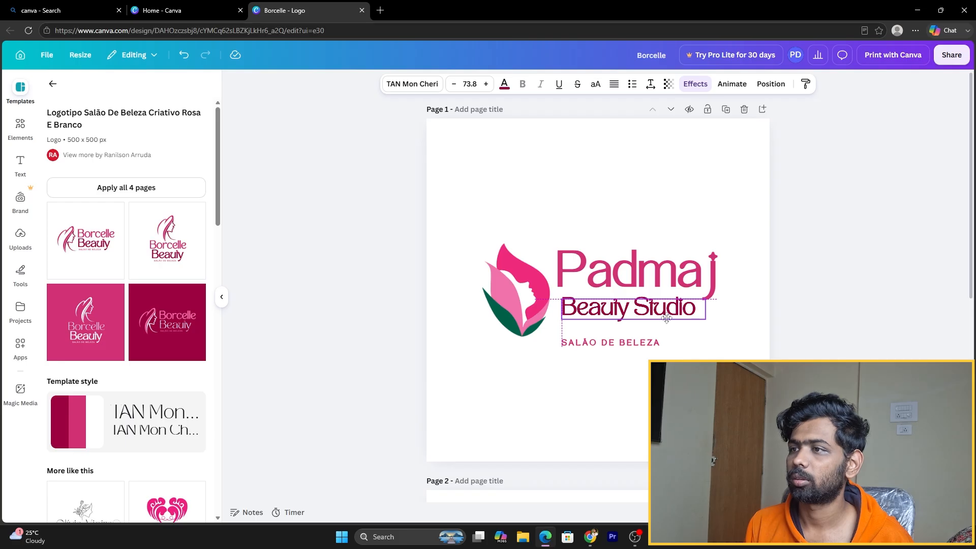
click(797, 326)
- Nudge the tulip up toward the lettering and delete the "SALÃO DE BELEZA" tagline
click(519, 310)
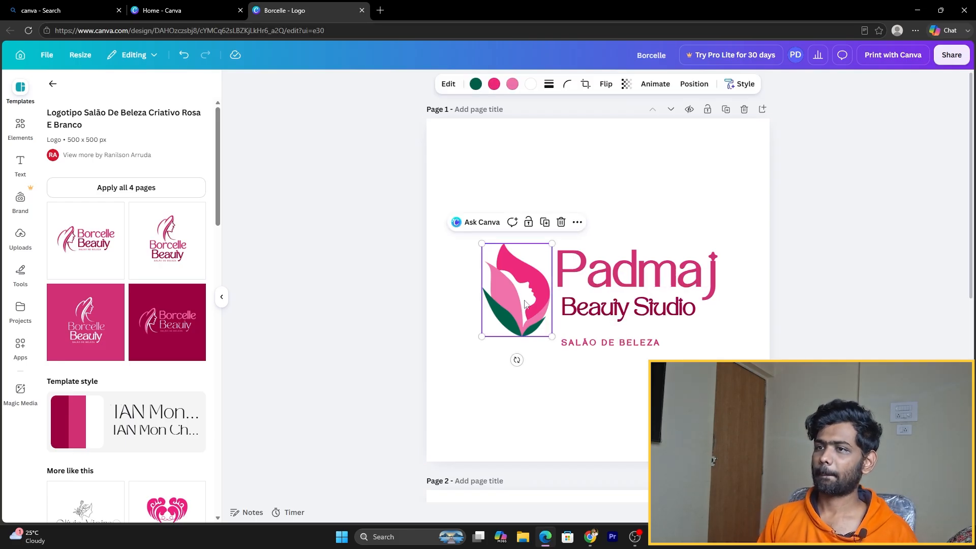
drag(520, 310, 527, 296)
click(576, 345)
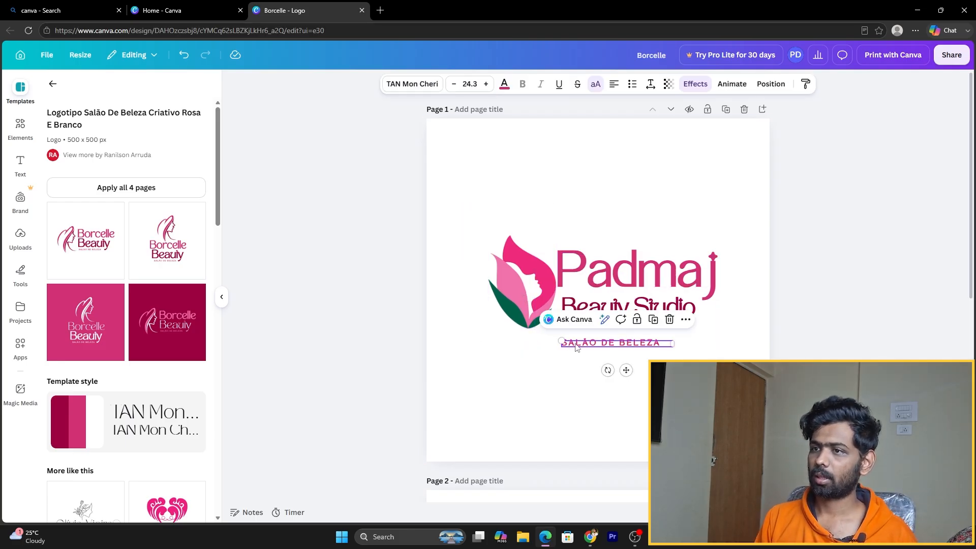
click(670, 319)
- Shrink the tulip symbol to about the height of the two text lines and place it close beside the studio's name
click(520, 316)
drag(559, 330, 543, 305)
drag(526, 272, 538, 283)
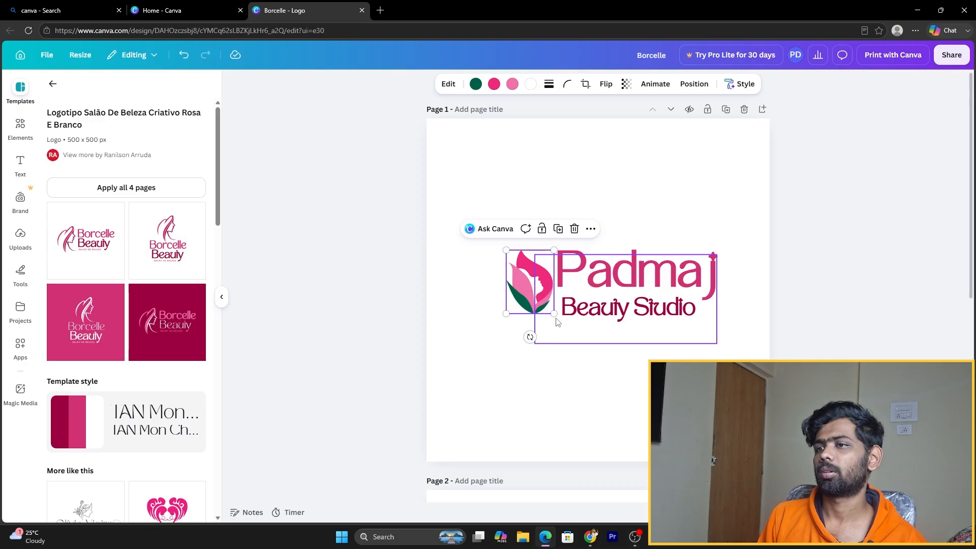
drag(554, 314, 539, 287)
mouse_move(500, 249)
mouse_down()
mouse_move(493, 244)
mouse_move(505, 254)
mouse_up()
click(816, 284)
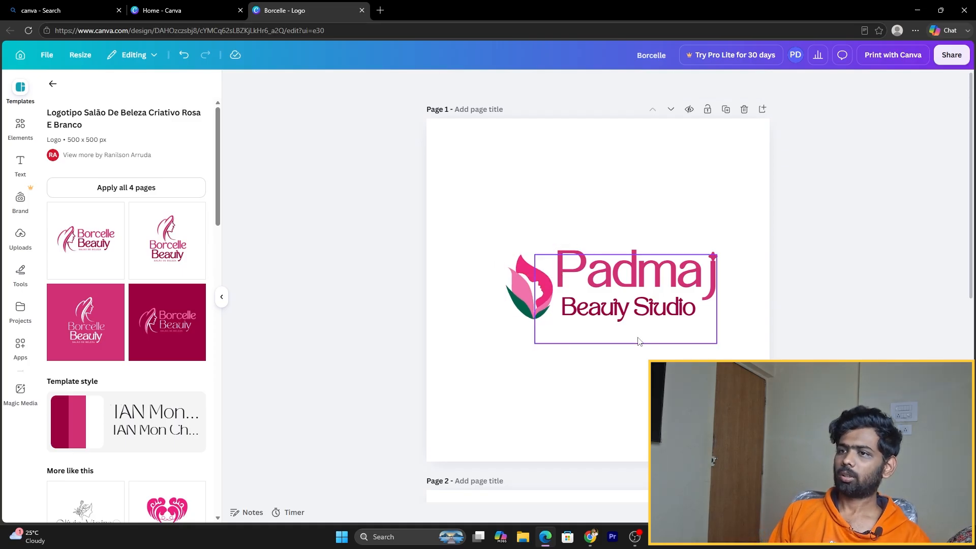
- Enlarge the tulip slightly and nudge it up to line up with the two-line text
click(526, 292)
drag(505, 254, 500, 248)
click(814, 259)
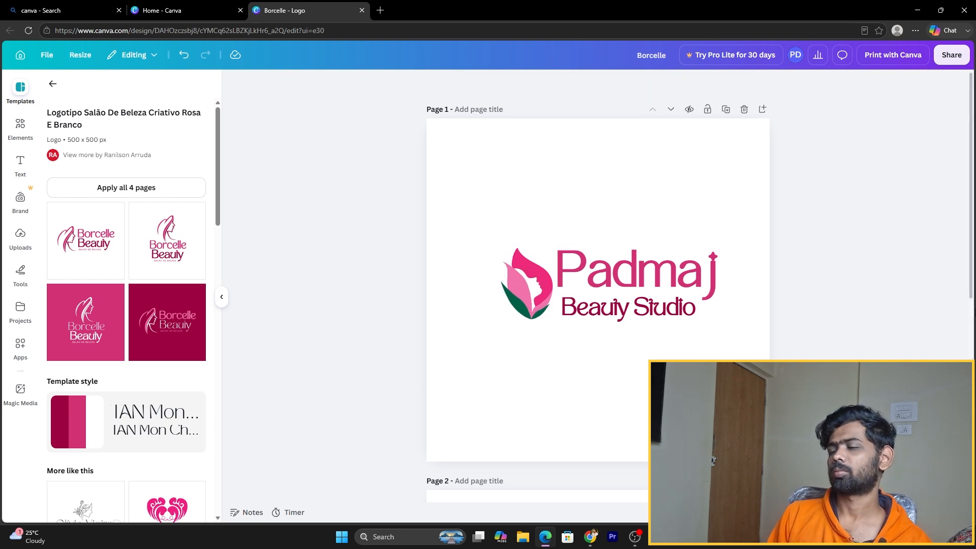
drag(518, 307, 518, 304)
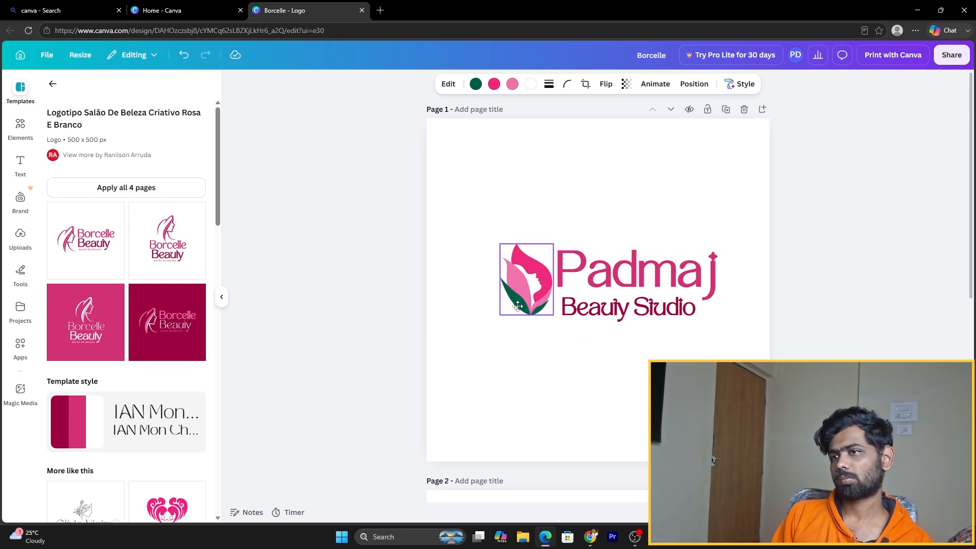
click(803, 312)
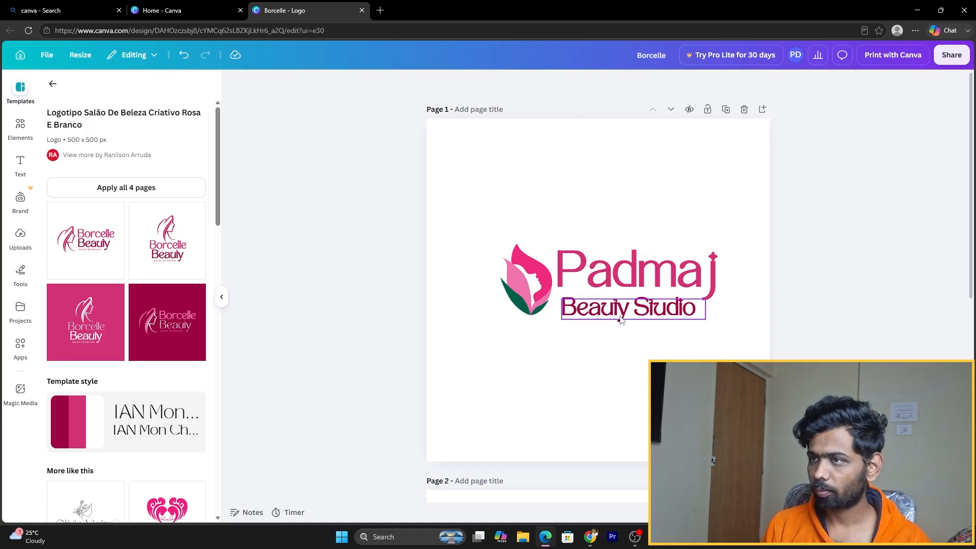
- Nudge "Beauty Studio" up closer to the studio's name, then select the tulip symbol
click(632, 305)
drag(631, 305, 631, 299)
click(862, 301)
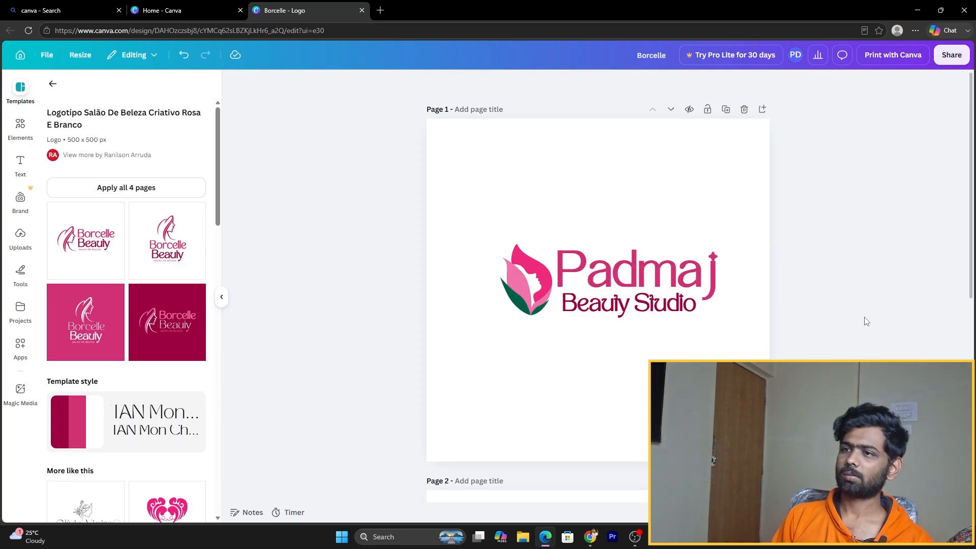
click(511, 282)
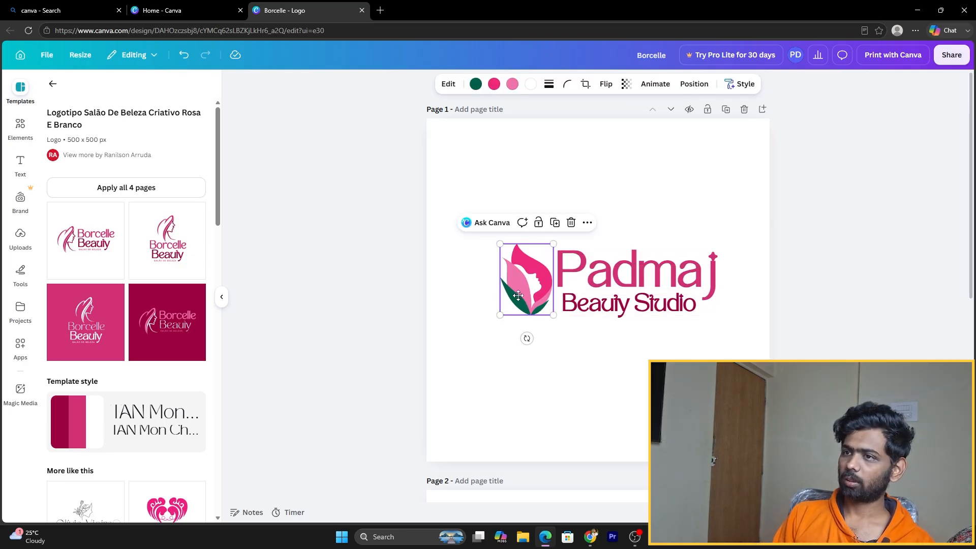
click(572, 349)
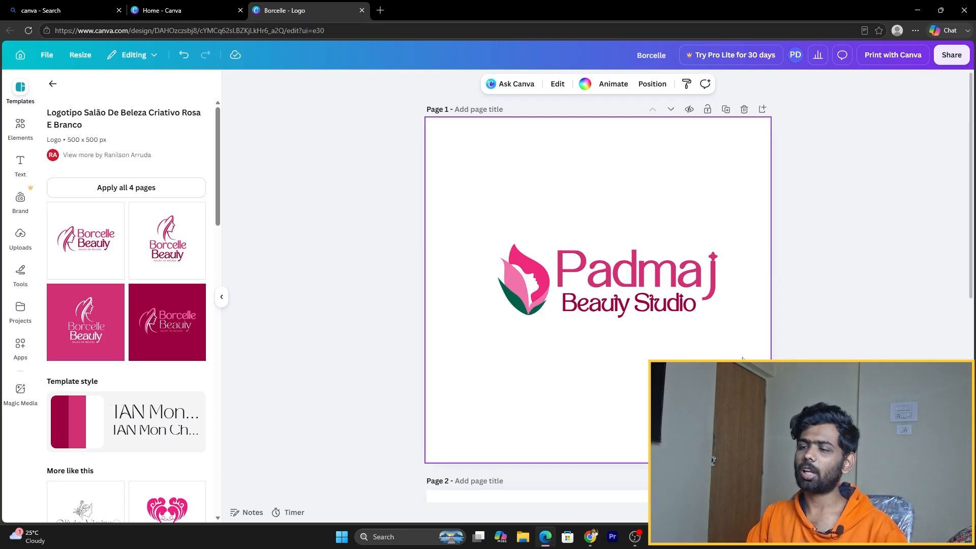
scroll(742, 359, down, 2)
scroll(98, 333, down, 4)
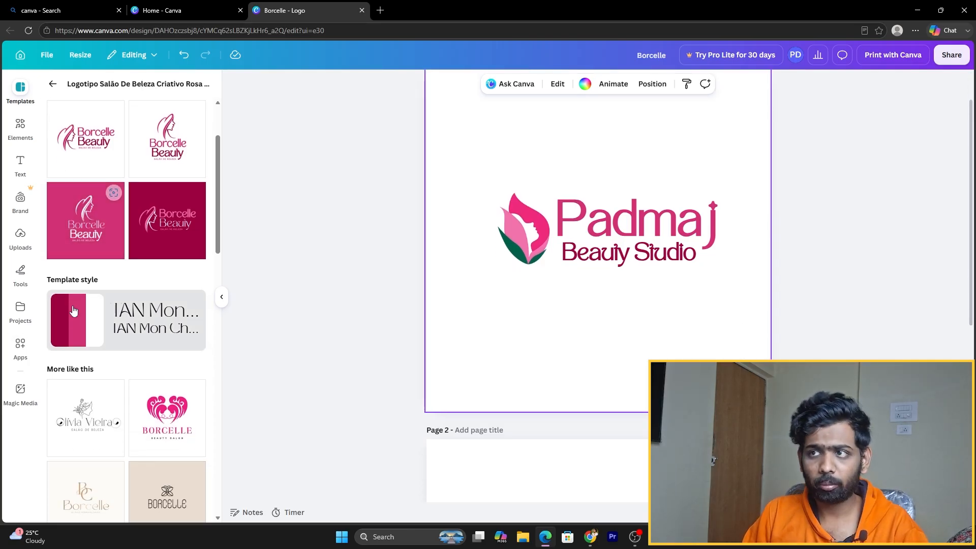
scroll(98, 334, down, 3)
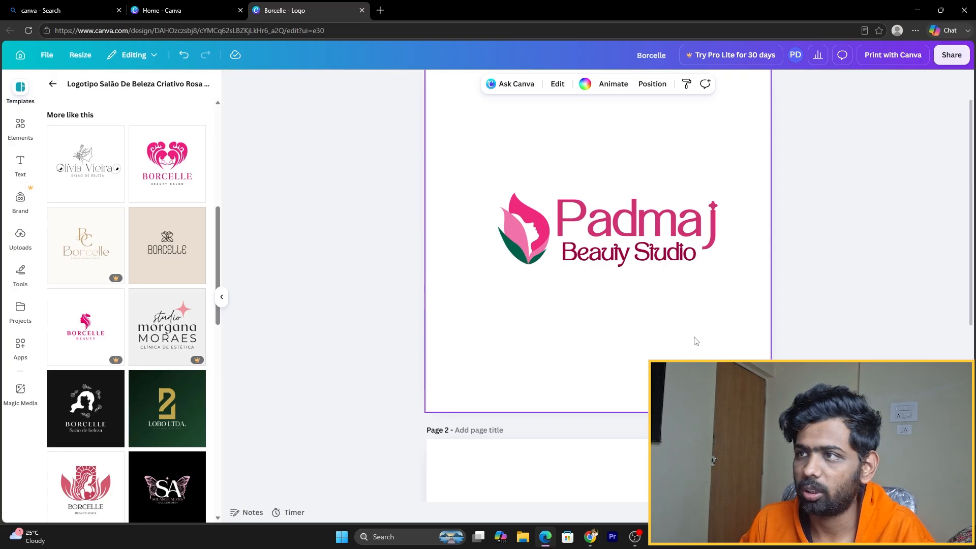
scroll(656, 359, up, 1)
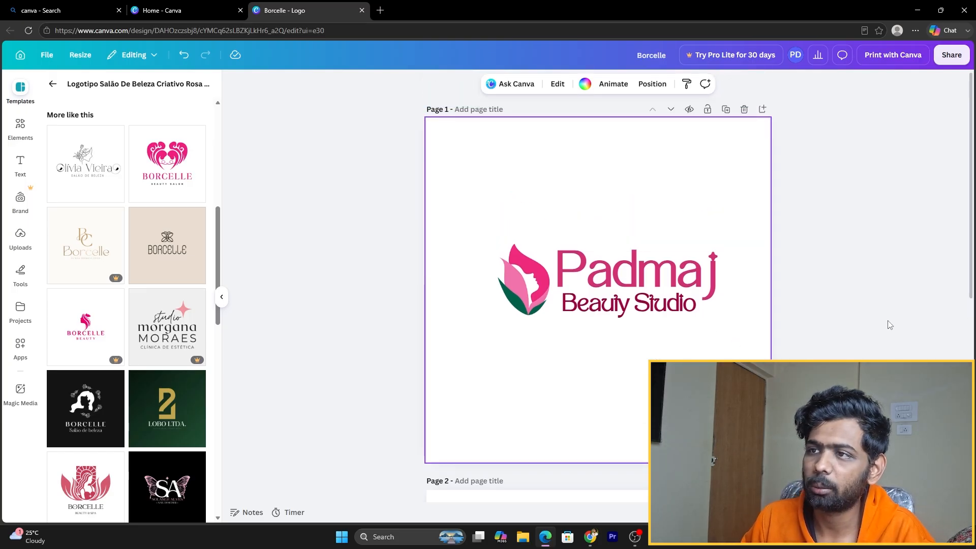
- Delete all the existing artwork from page 2 so the page is blank
scroll(889, 324, down, 4)
scroll(886, 322, down, 2)
drag(679, 276, 352, 462)
key(Delete)
scroll(643, 157, up, 6)
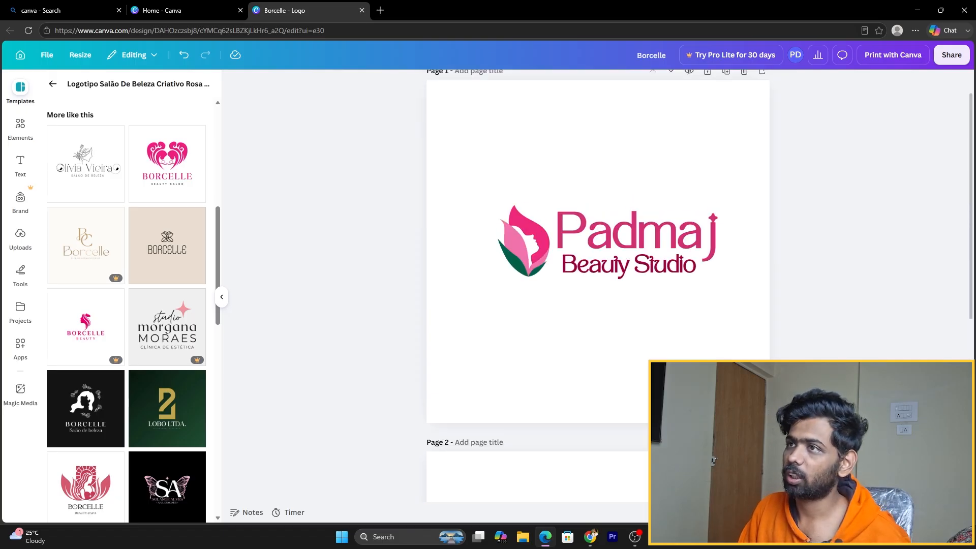
- Copy the tulip, the studio's name and "Beauty Studio" from page 1 onto page 2
drag(671, 186, 428, 400)
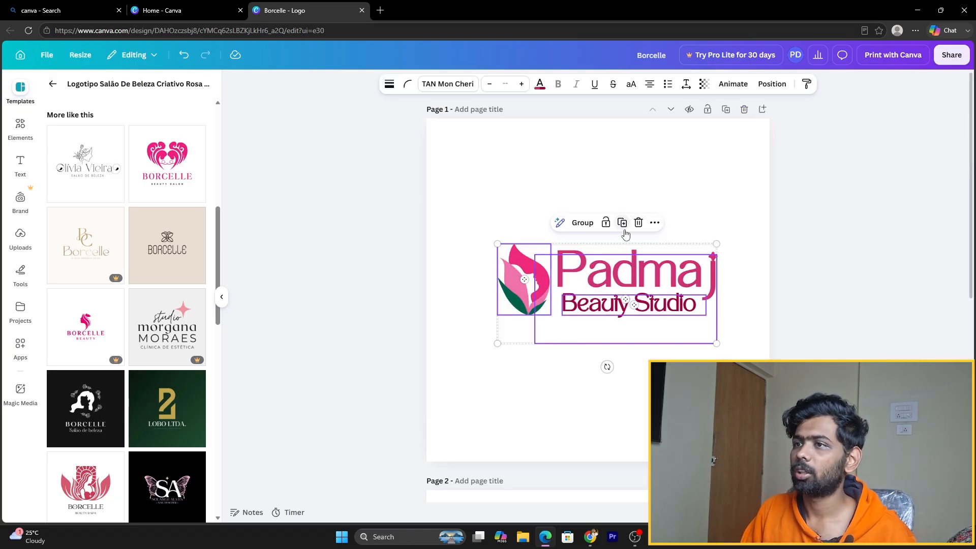
scroll(787, 299, down, 4)
key(ctrl+v)
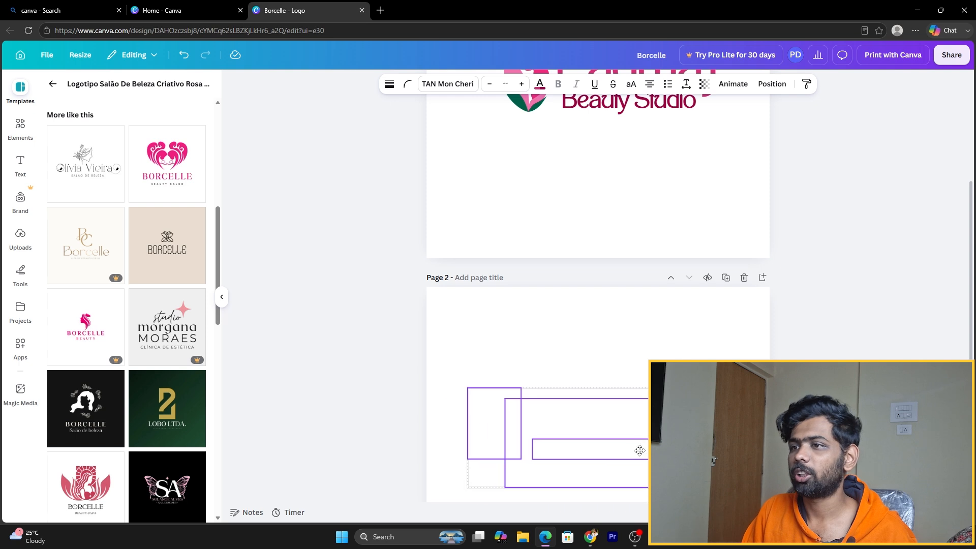
- Position the copied logo near the middle of page 2 and move its tulip symbol above the studio's name, roughly centred
drag(678, 293, 643, 361)
click(412, 325)
click(496, 310)
drag(496, 310, 613, 236)
click(815, 272)
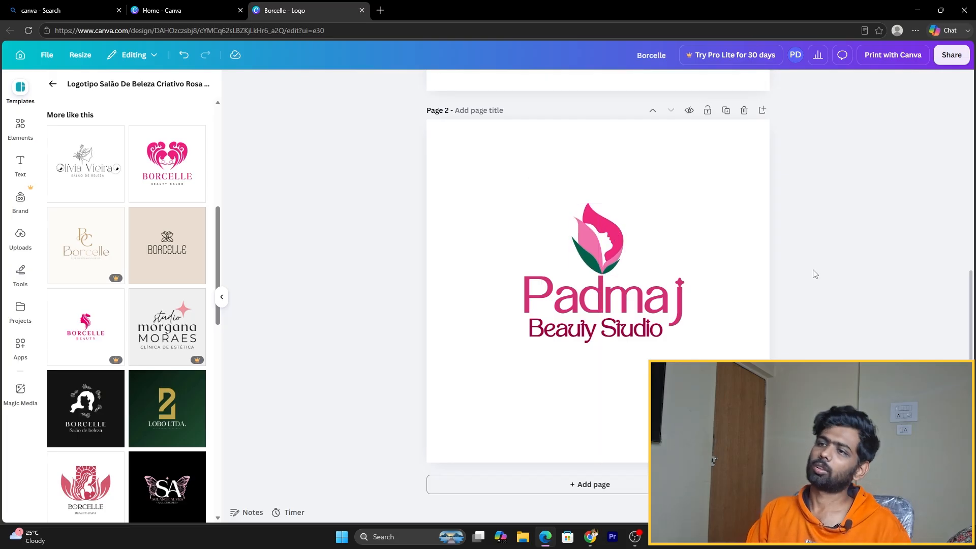
- Shrink the tulip symbol on page 2 to about three quarters of its size, resting just above the studio's name
click(606, 248)
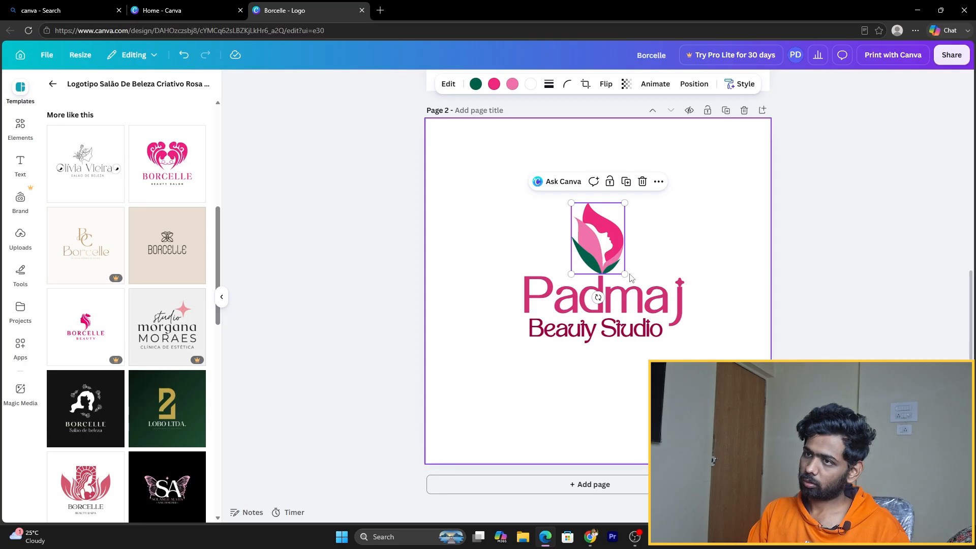
drag(625, 274, 604, 246)
click(811, 268)
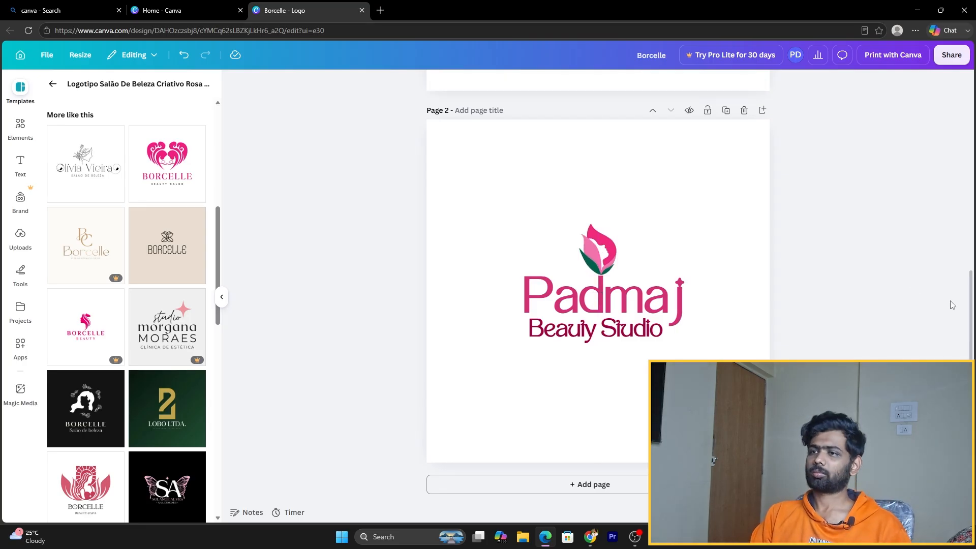
- Delete the tulip symbol from page 2, keeping only the two lines of lettering
click(597, 248)
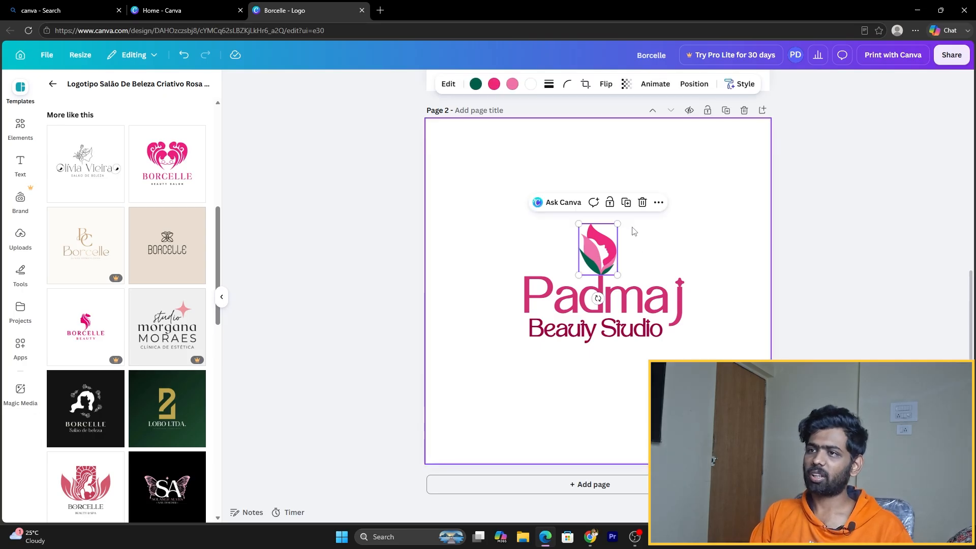
click(641, 203)
- Browse the beauty logo templates and add the pink "LARANA Beauty and Spa" design as a new page
scroll(134, 332, up, 5)
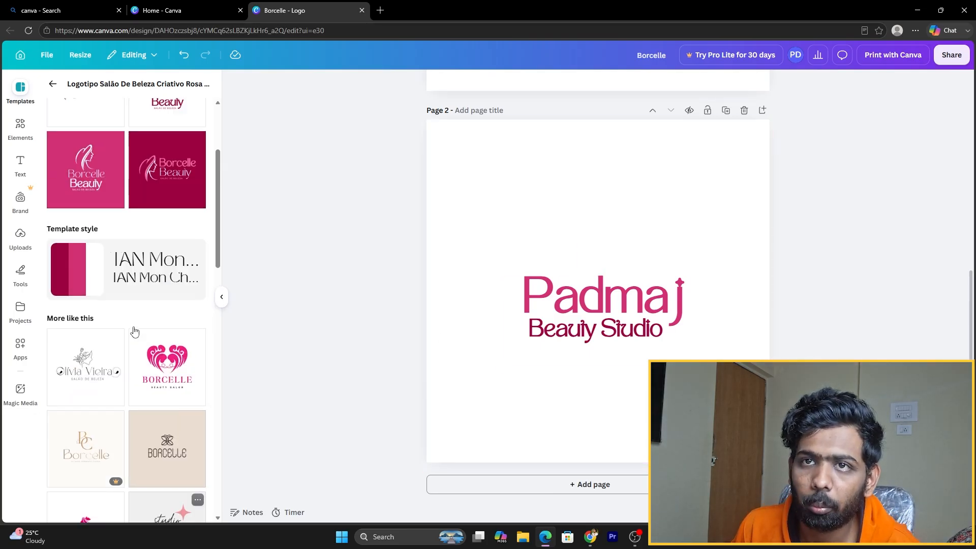
scroll(133, 332, up, 3)
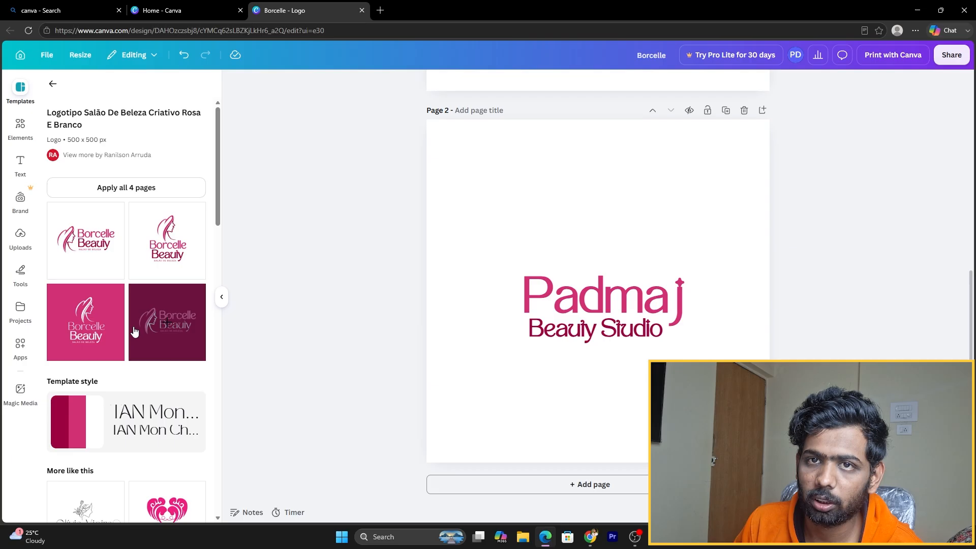
scroll(134, 332, down, 12)
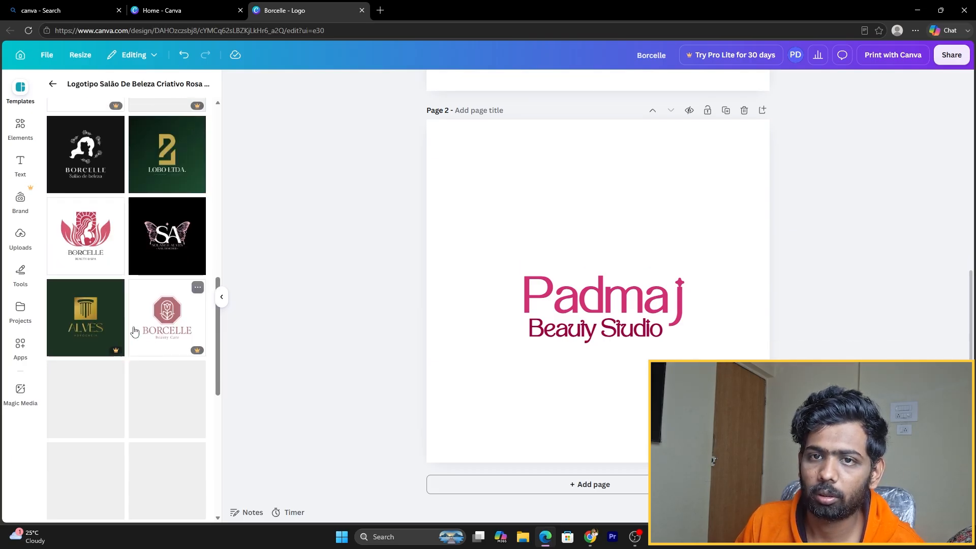
click(50, 83)
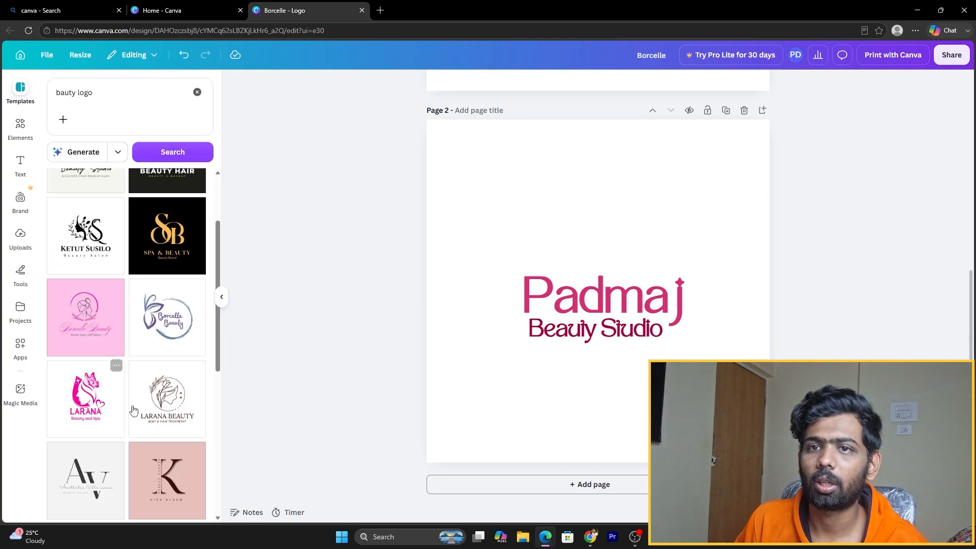
scroll(161, 425, down, 1)
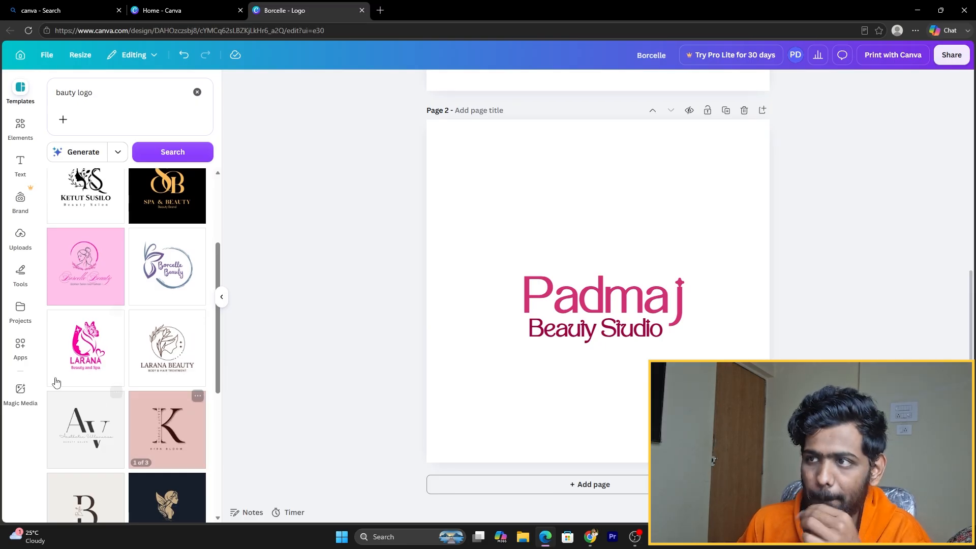
click(92, 360)
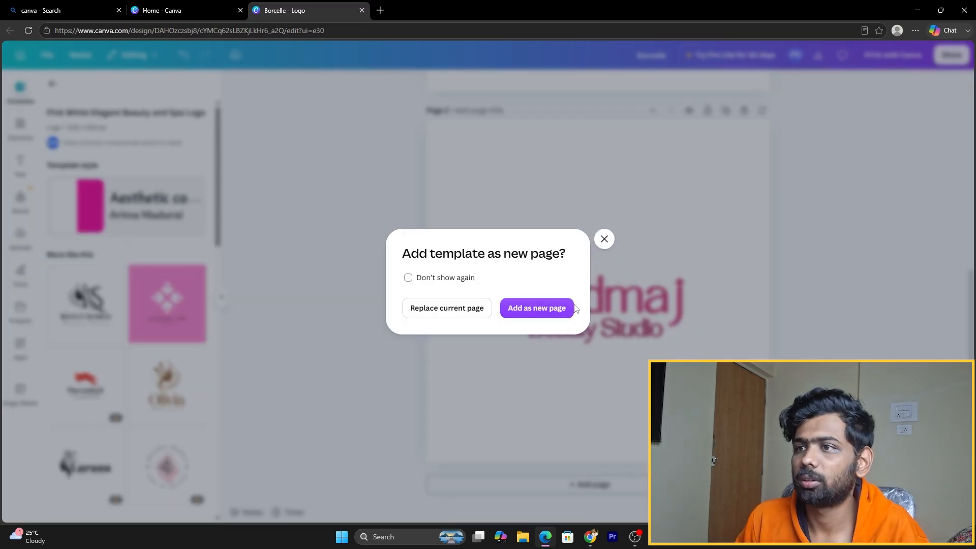
click(537, 307)
- Try to bring the face, butterfly, sparkle and heart artwork from page 3 to page 2, and undo the accidental text move
click(616, 473)
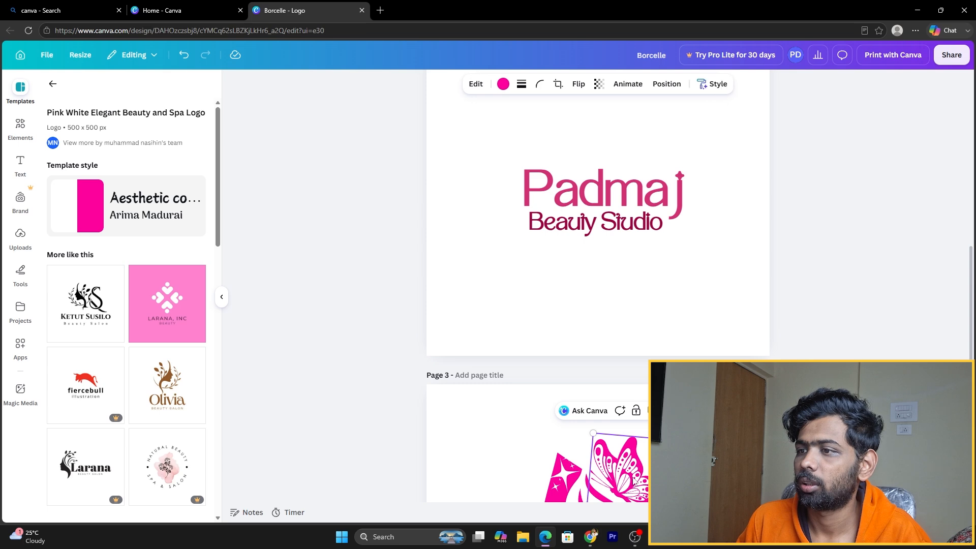
scroll(730, 349, down, 2)
scroll(730, 349, down, 3)
drag(712, 195, 523, 315)
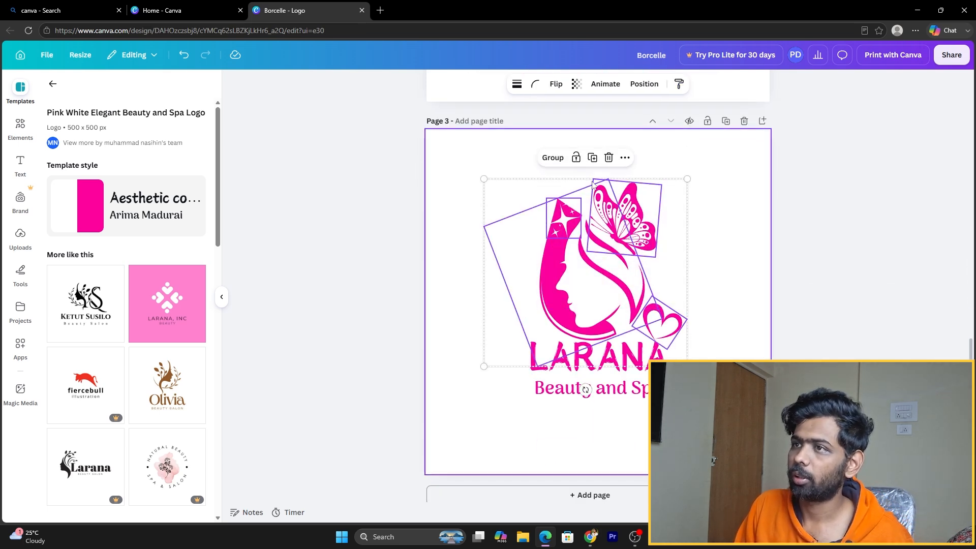
drag(592, 184, 560, 143)
scroll(642, 301, up, 3)
drag(578, 371, 628, 202)
scroll(669, 330, up, 7)
drag(641, 485, 644, 375)
key(ctrl+z)
- Try to move only the woman's face shape from page 3 onto page 2, and undo the move
scroll(655, 376, down, 2)
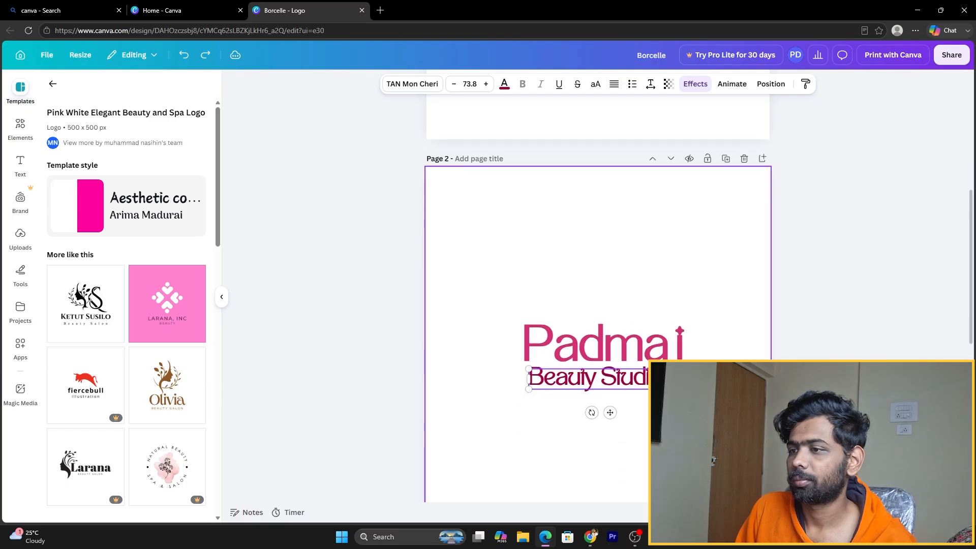
scroll(620, 333, down, 4)
click(621, 331)
drag(620, 333, 580, 229)
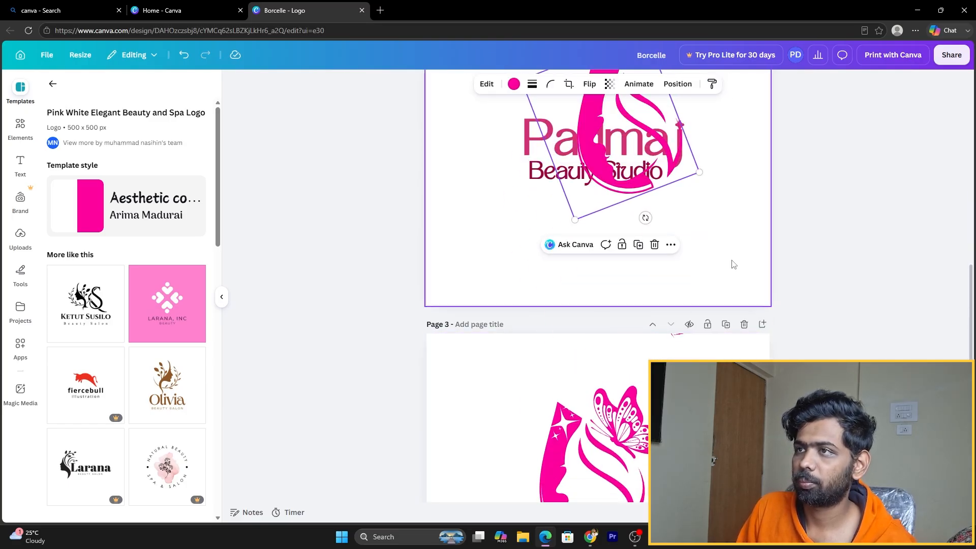
scroll(733, 263, up, 3)
key(ctrl+z)
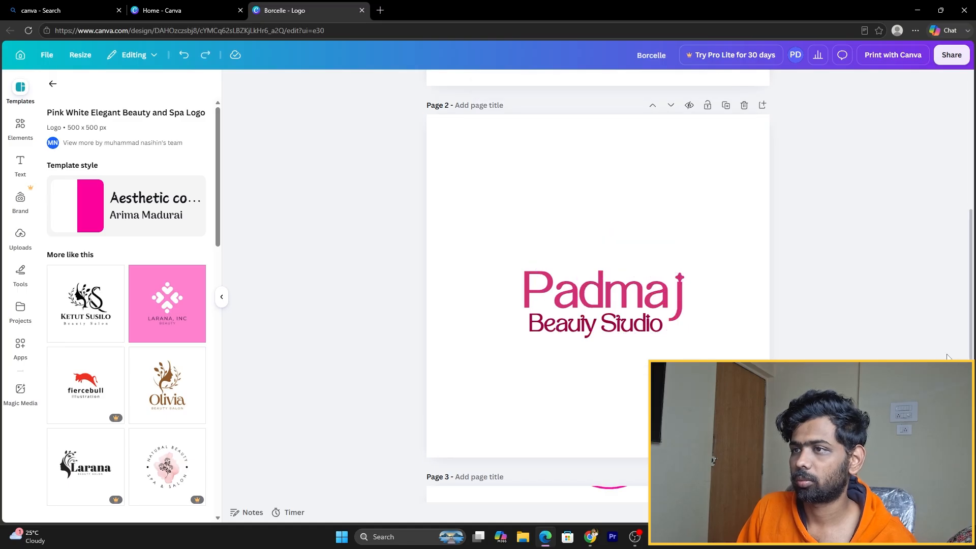
- Group the face, butterfly, sparkle and heart artwork on page 3 and move a duplicate of the group onto page 2
scroll(583, 383, down, 3)
click(583, 383)
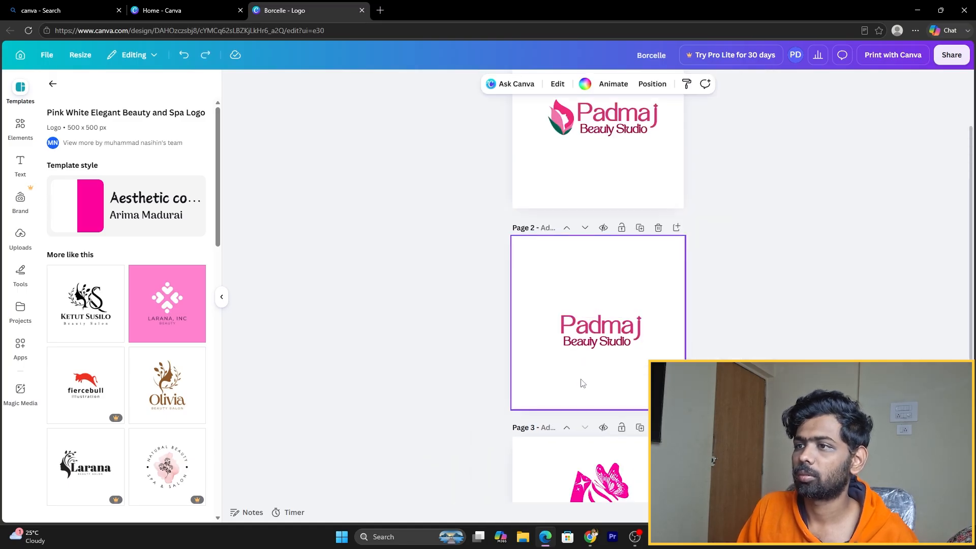
scroll(598, 305, down, 3)
drag(639, 360, 587, 386)
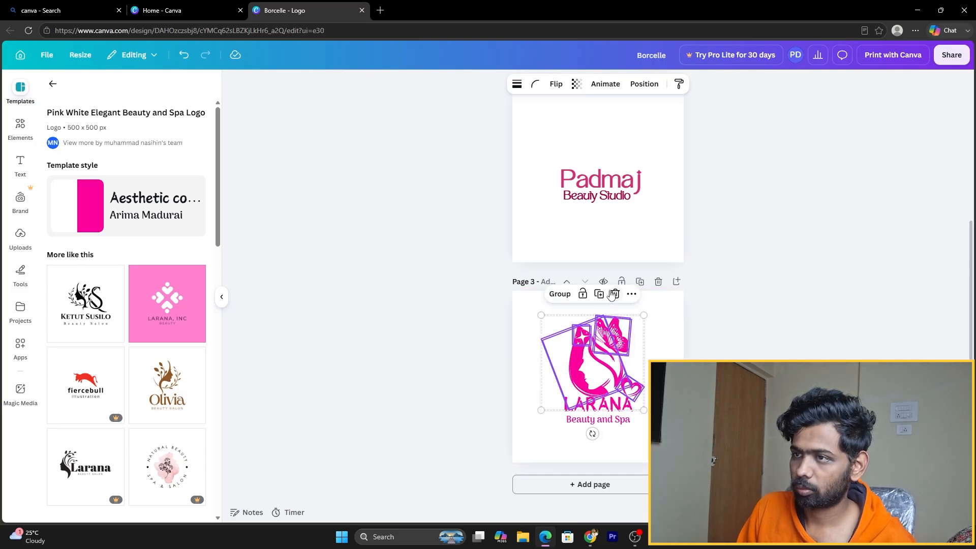
click(560, 293)
click(610, 297)
drag(624, 367, 623, 149)
- Shrink the grouped face artwork on page 2 so that it sits just above the studio's name
scroll(717, 267, up, 1)
scroll(717, 270, up, 3)
drag(645, 348, 609, 314)
click(797, 332)
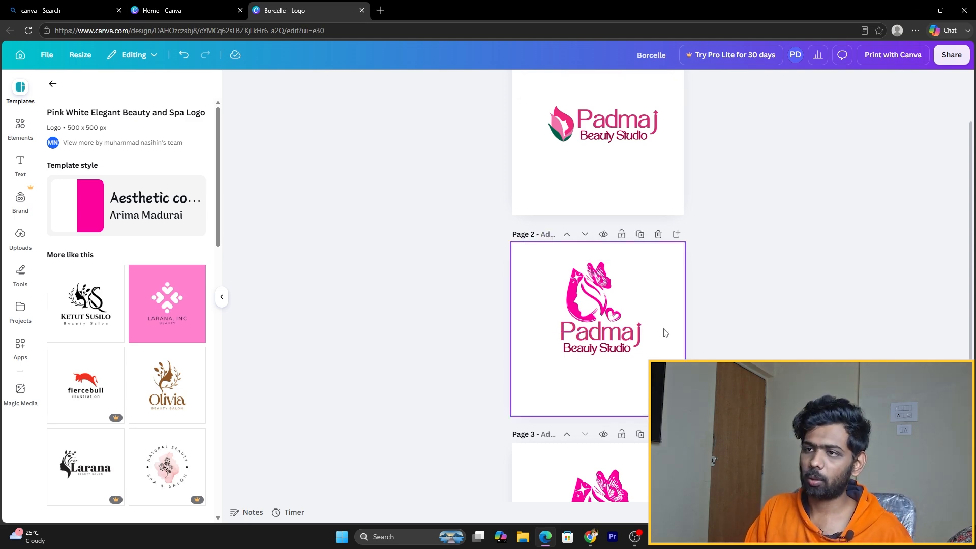
- Try the template's pink and white colour and font style on the page 2 logo, and undo it
scroll(664, 329, up, 4)
drag(593, 198, 597, 203)
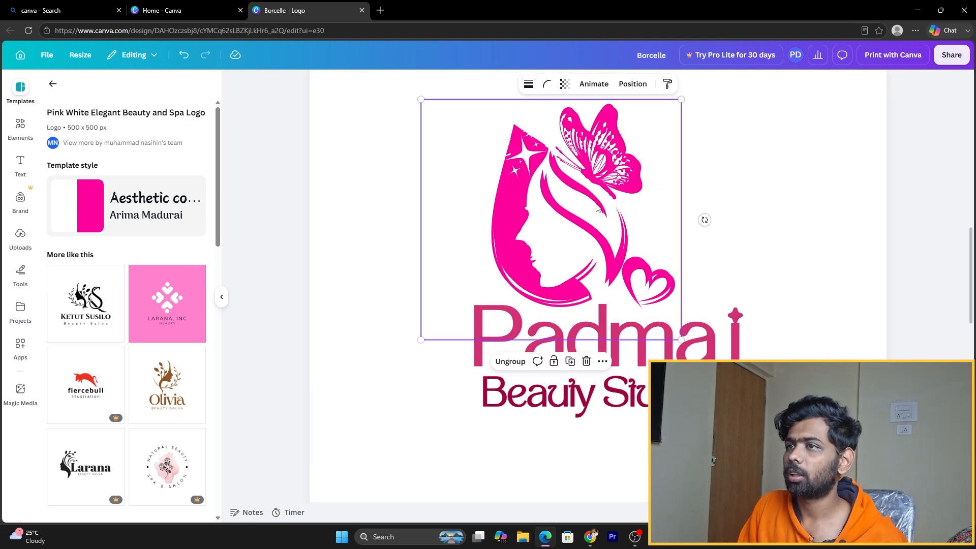
click(94, 217)
click(94, 218)
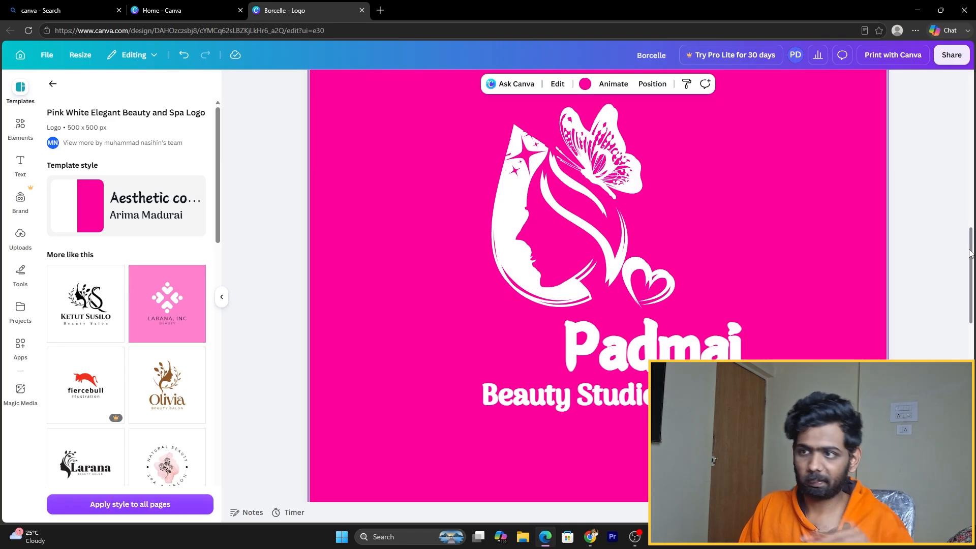
key(ctrl+z)
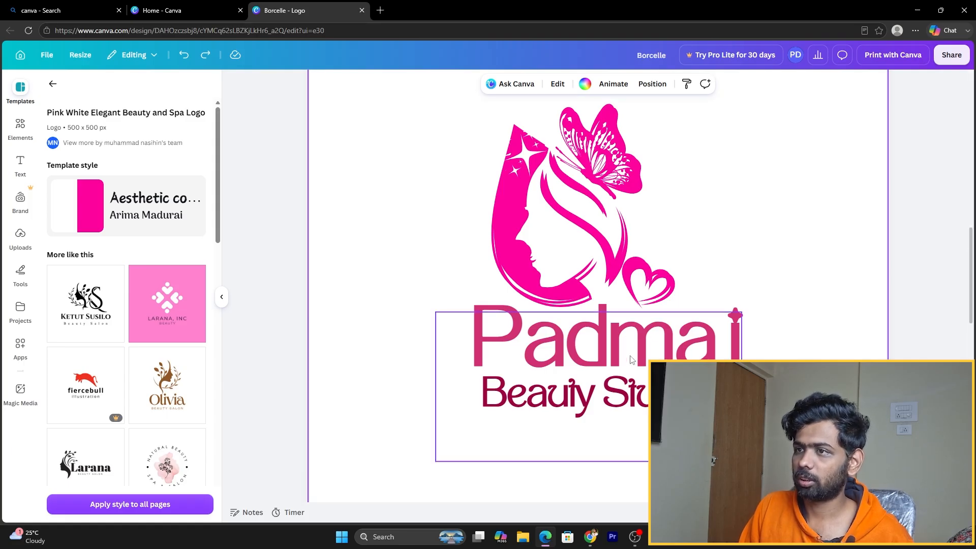
click(615, 364)
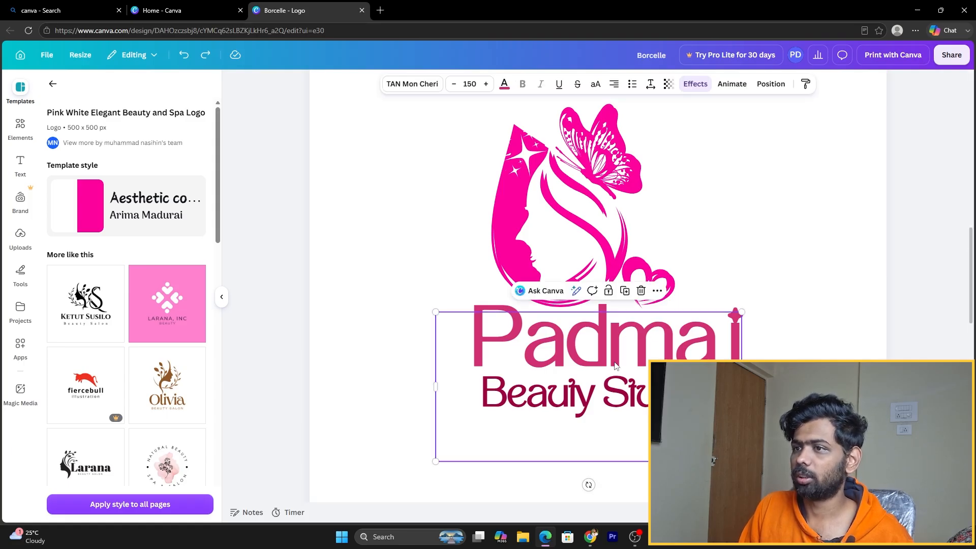
click(506, 86)
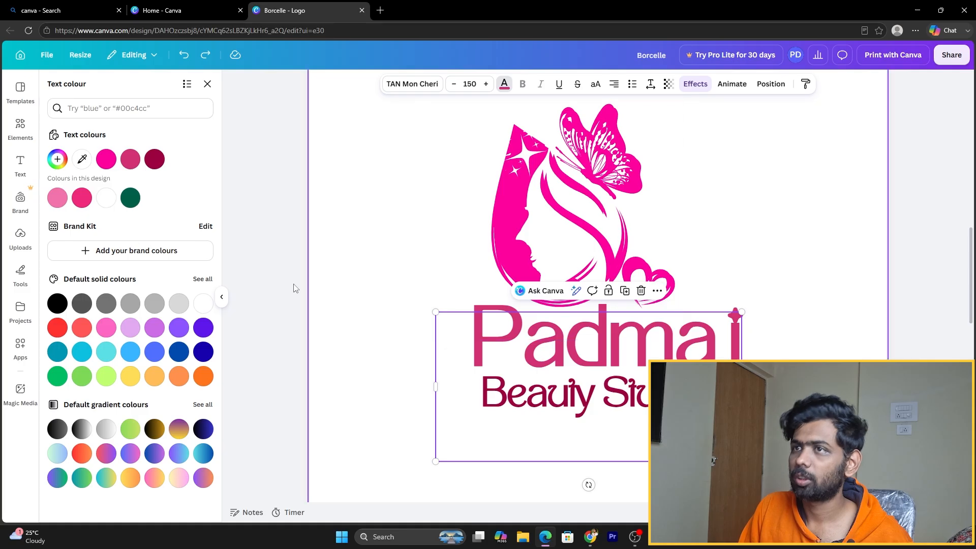
click(592, 211)
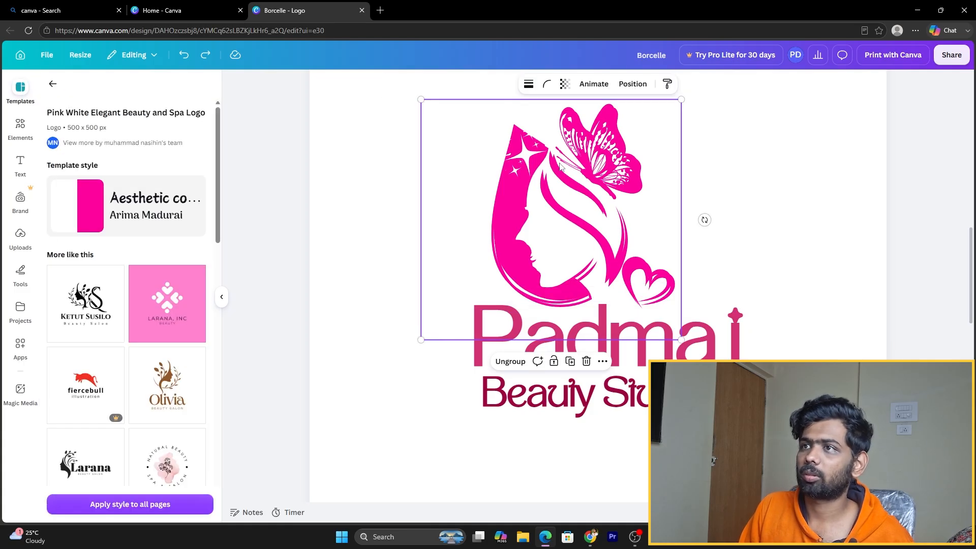
double_click(599, 153)
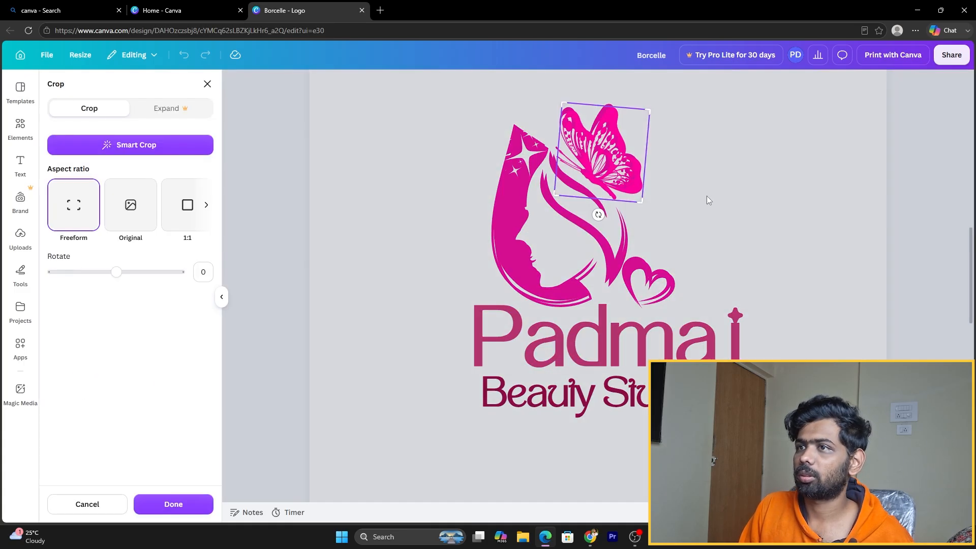
click(182, 506)
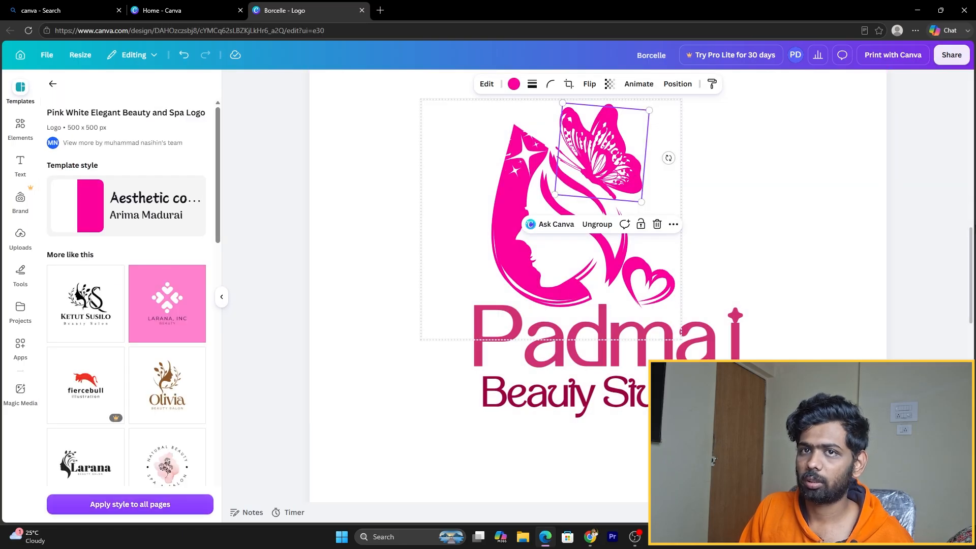
click(793, 307)
- Try to copy the text style of the studio's name onto the face artwork on page 2
scroll(777, 311, down, 1)
scroll(775, 313, up, 1)
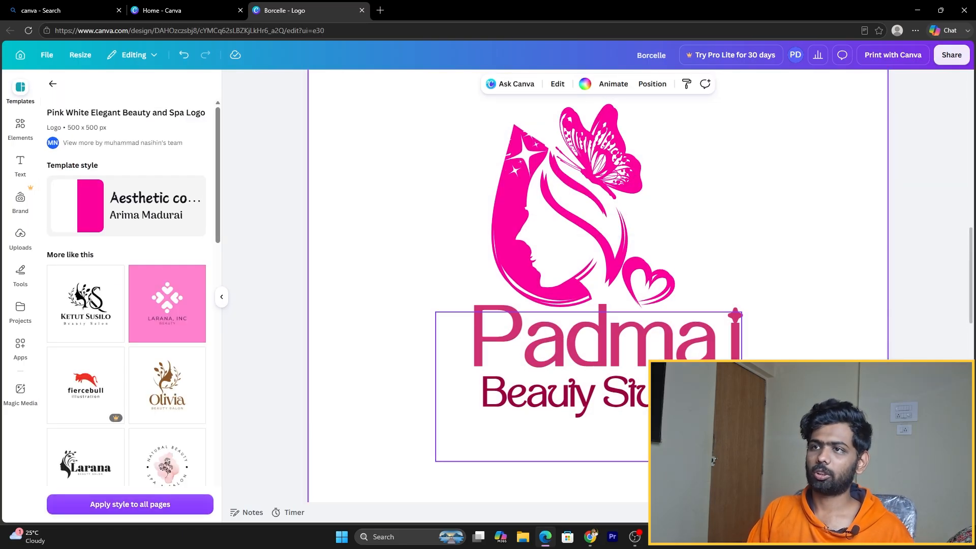
scroll(619, 265, up, 4)
click(605, 325)
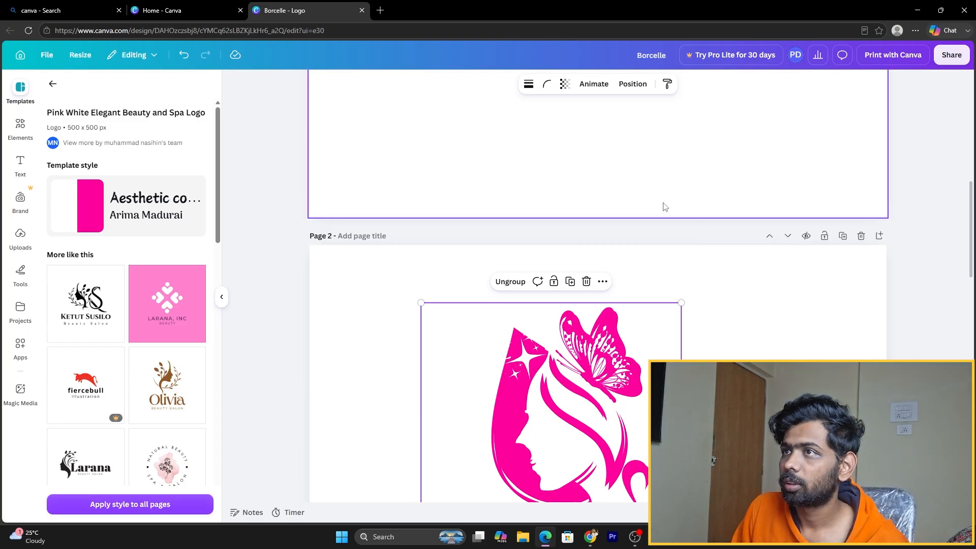
scroll(630, 193, down, 6)
click(707, 240)
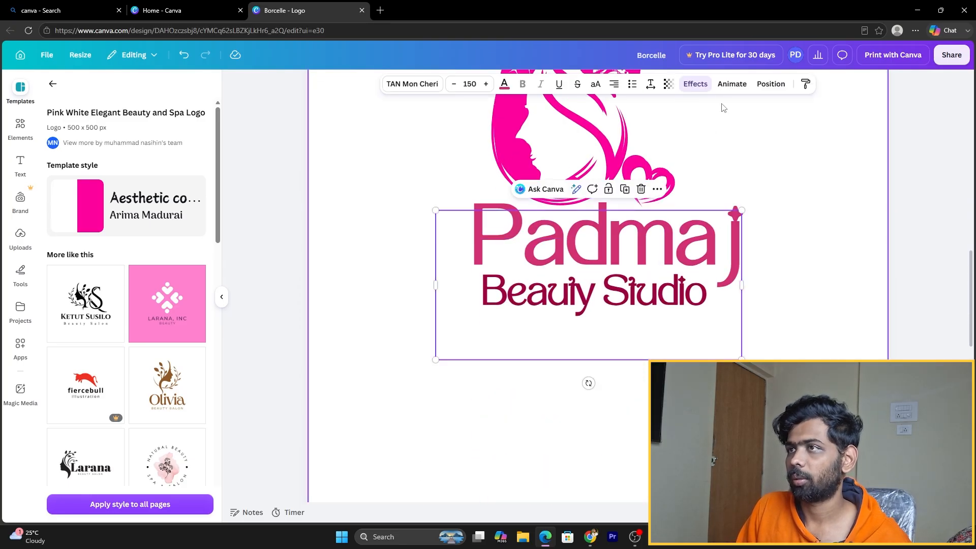
click(805, 84)
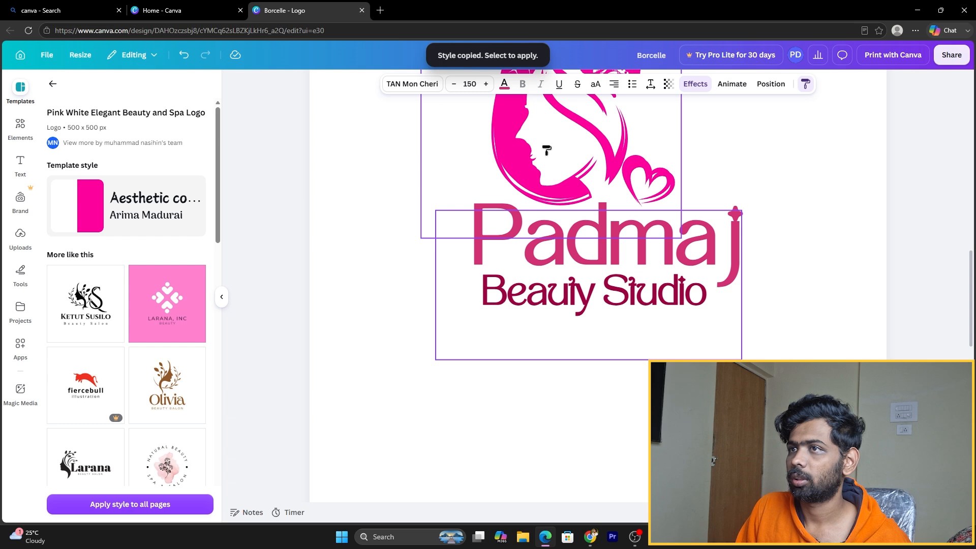
click(504, 137)
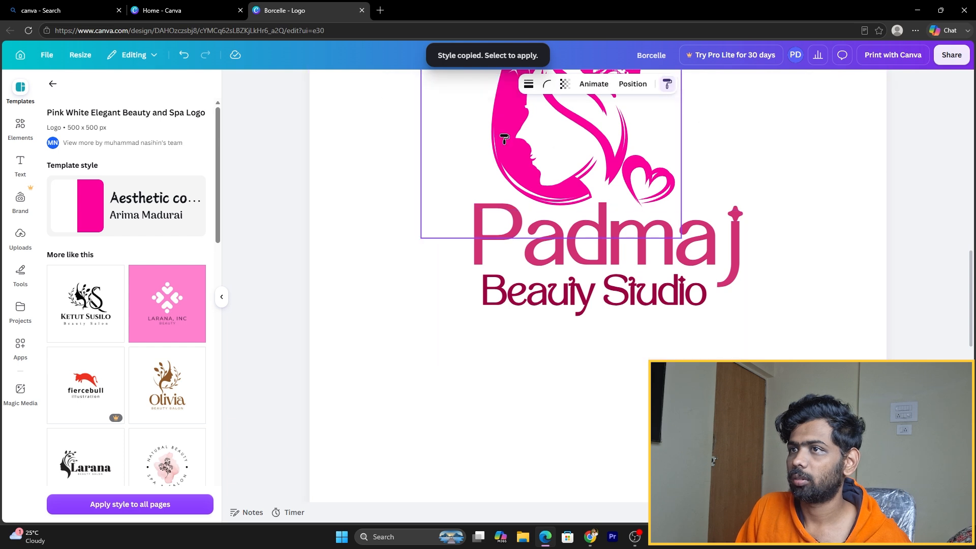
click(662, 350)
- Recolour the studio's name and the "Beauty Studio" line on page 2 with the bright pink of the face artwork
scroll(662, 345, up, 2)
click(662, 345)
click(662, 344)
click(504, 84)
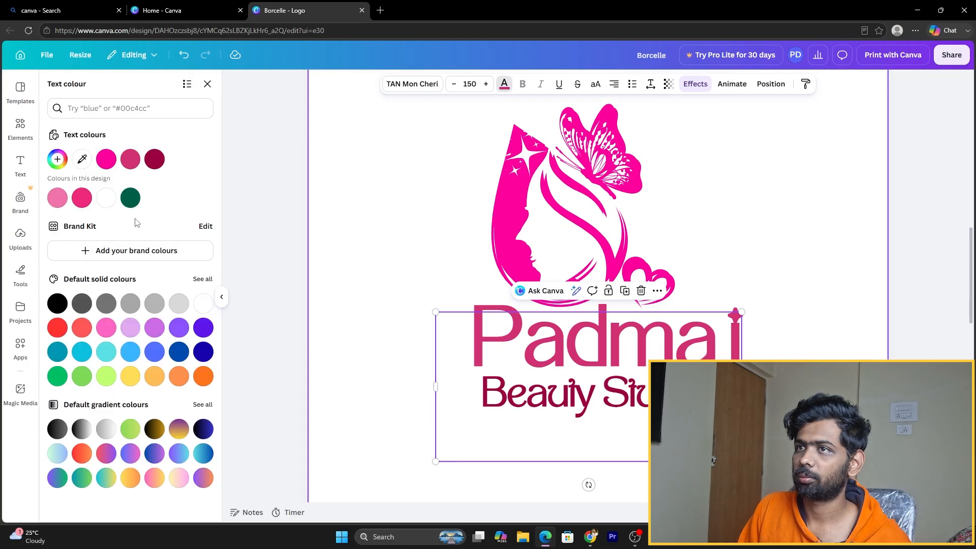
click(643, 396)
click(504, 88)
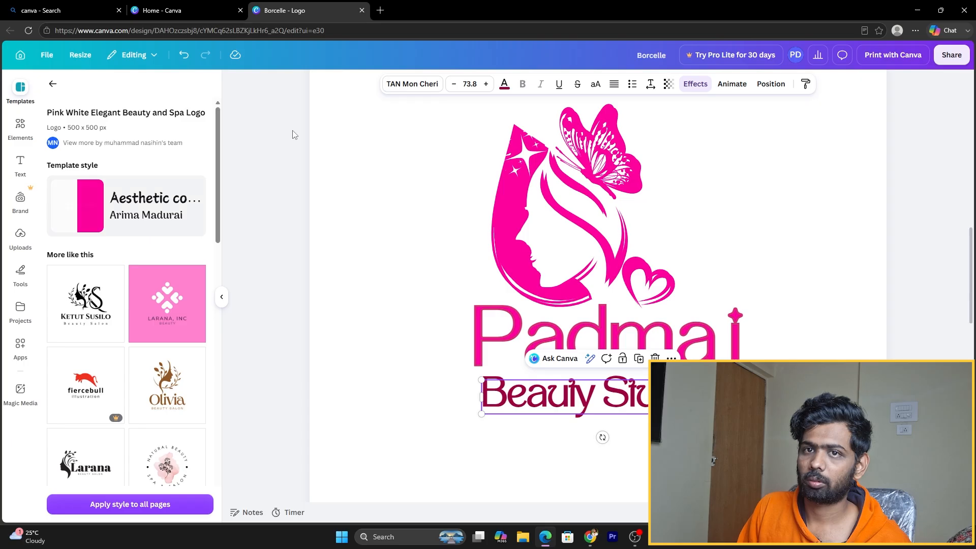
click(504, 87)
click(108, 167)
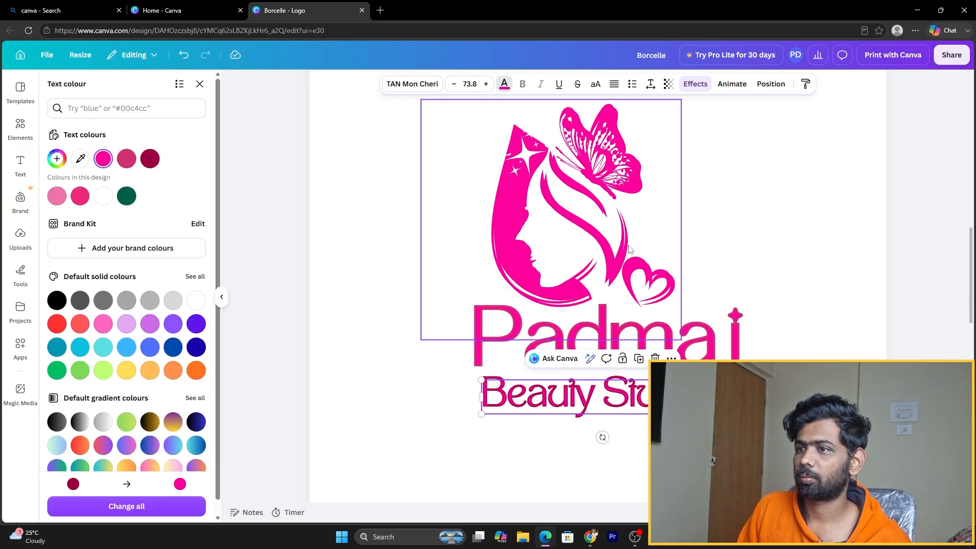
click(925, 326)
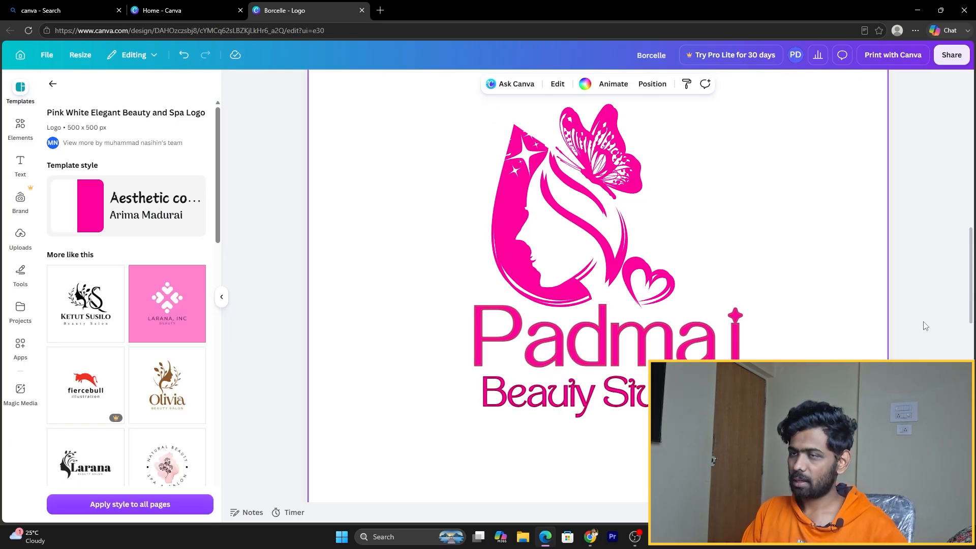
- Review the face-and-butterfly logo on page 2 and compare it with the tulip logo on page 1
scroll(924, 326, down, 5)
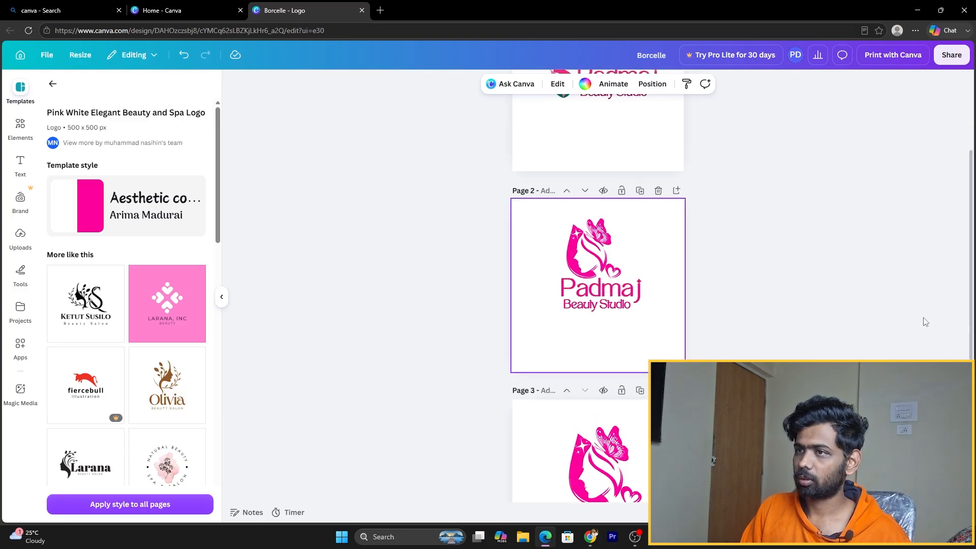
scroll(925, 322, up, 2)
drag(691, 192, 607, 330)
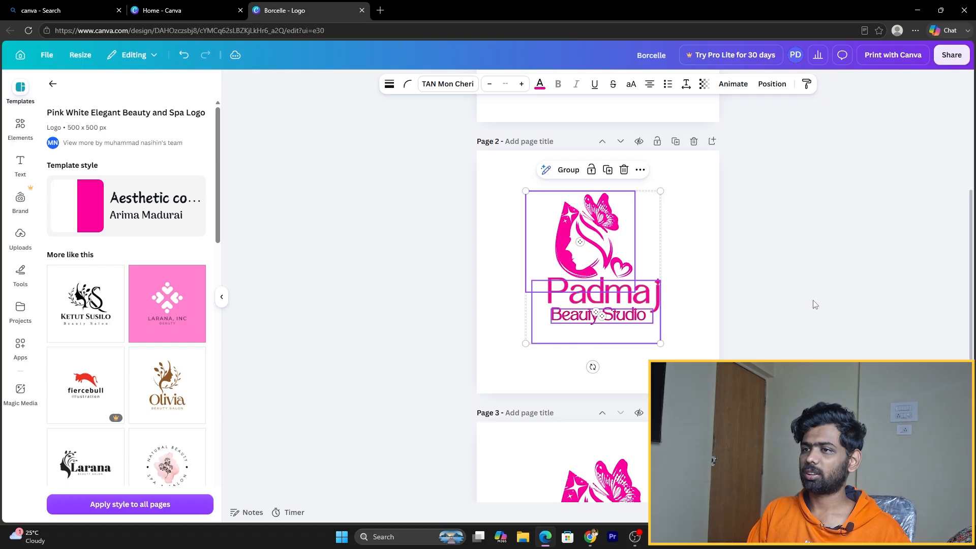
click(845, 291)
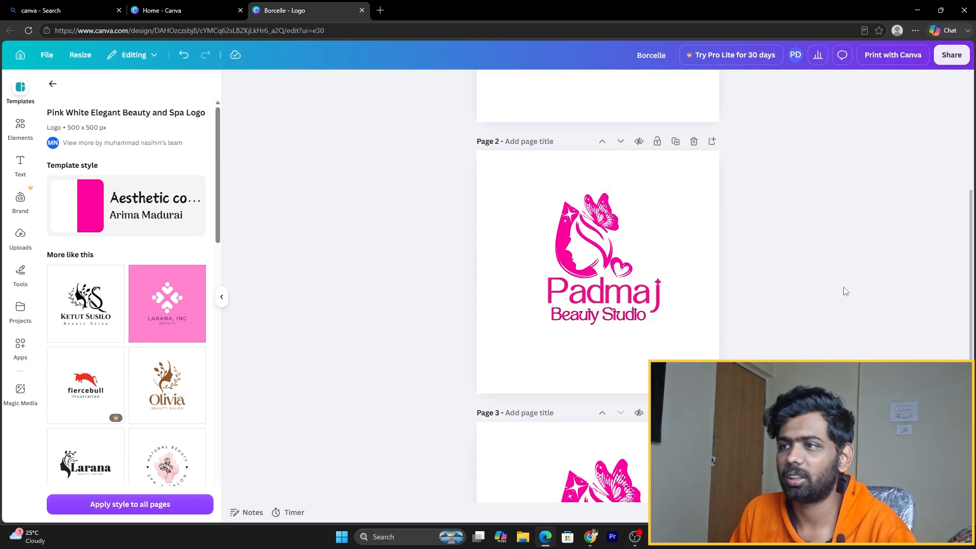
scroll(844, 291, up, 4)
scroll(839, 289, up, 2)
scroll(833, 288, down, 1)
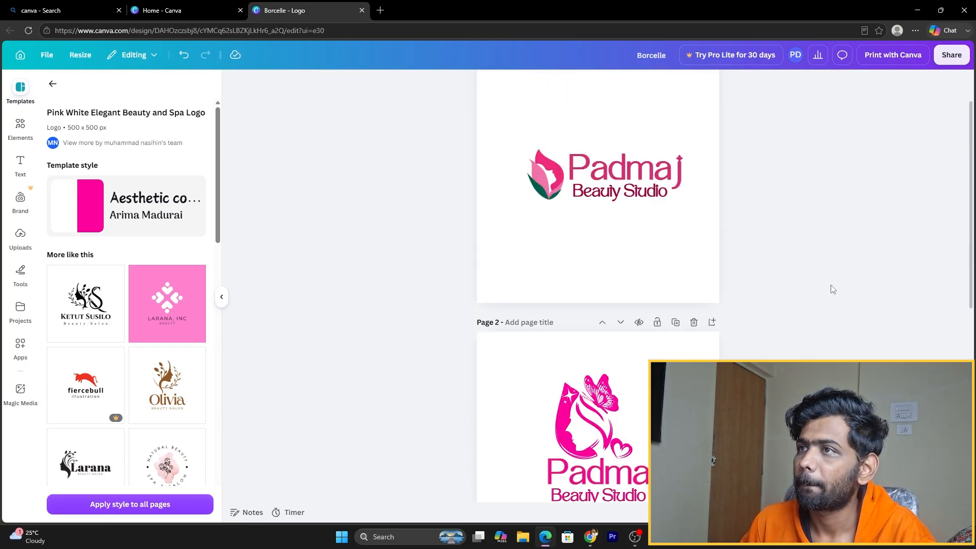
scroll(832, 288, up, 1)
scroll(813, 284, down, 4)
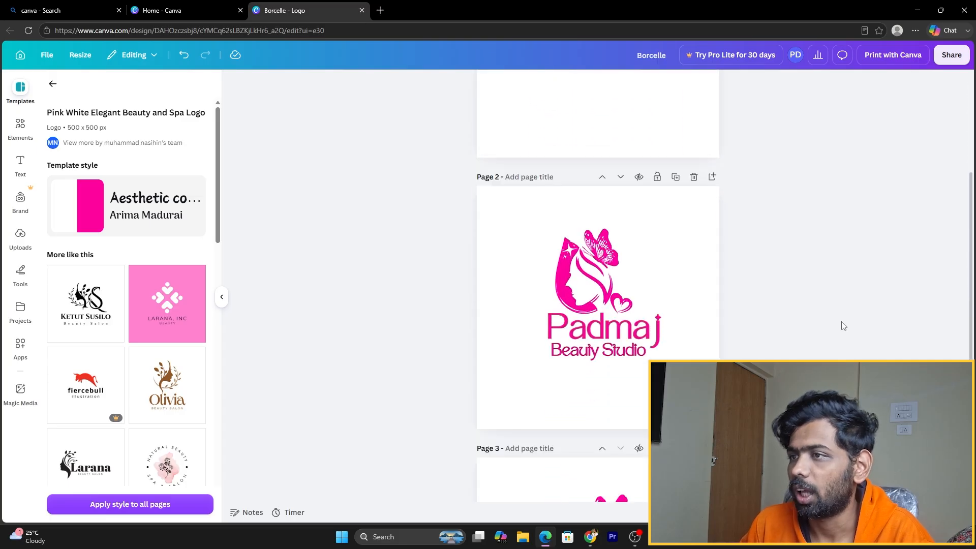
- Delete the template's face artwork and both text lines from page 3, and browse the similar logo templates
scroll(842, 326, down, 5)
drag(698, 305, 526, 403)
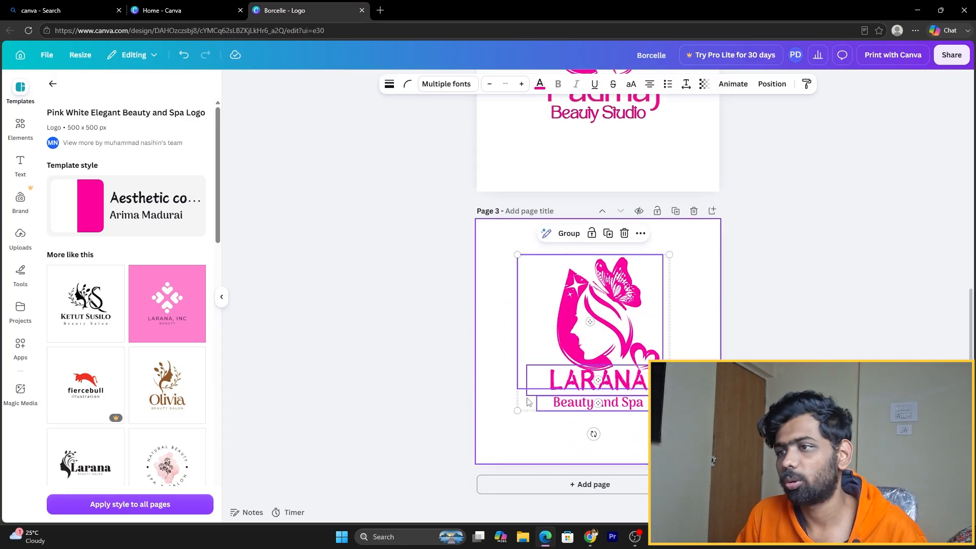
key(Delete)
scroll(170, 376, down, 4)
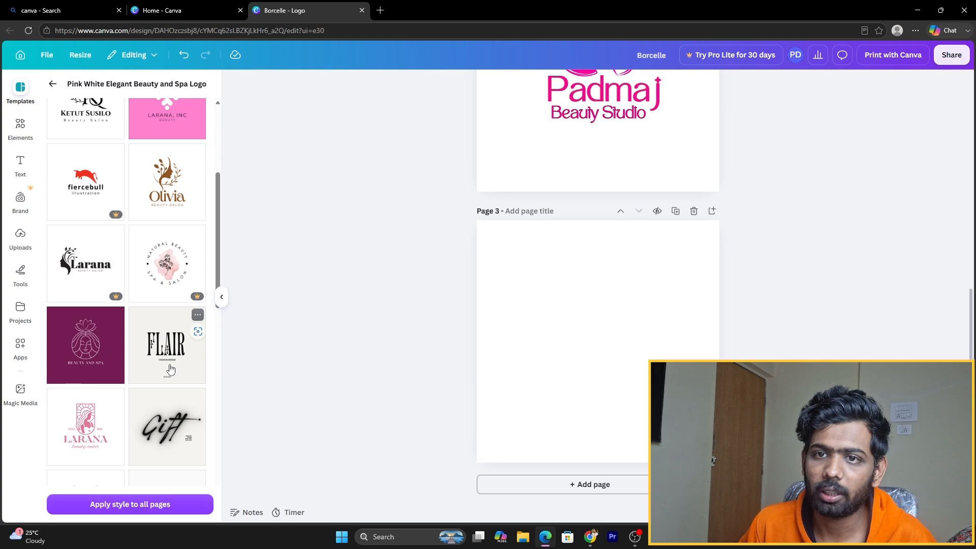